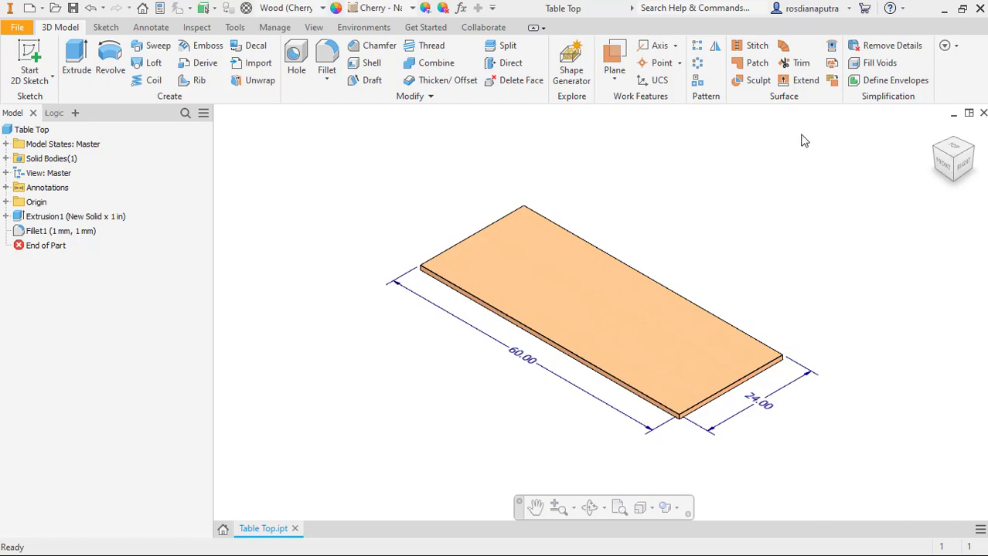
{"action": "left_click", "coordinate": [526, 367]}
{"action": "left_click", "coordinate": [825, 454]}
{"action": "left_click", "coordinate": [772, 410]}
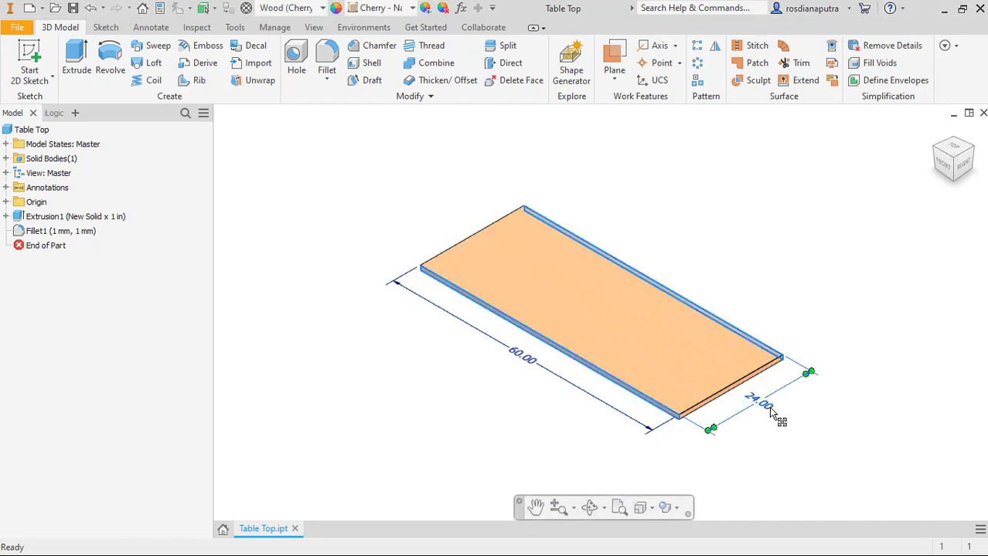
{"action": "left_click", "coordinate": [806, 456]}
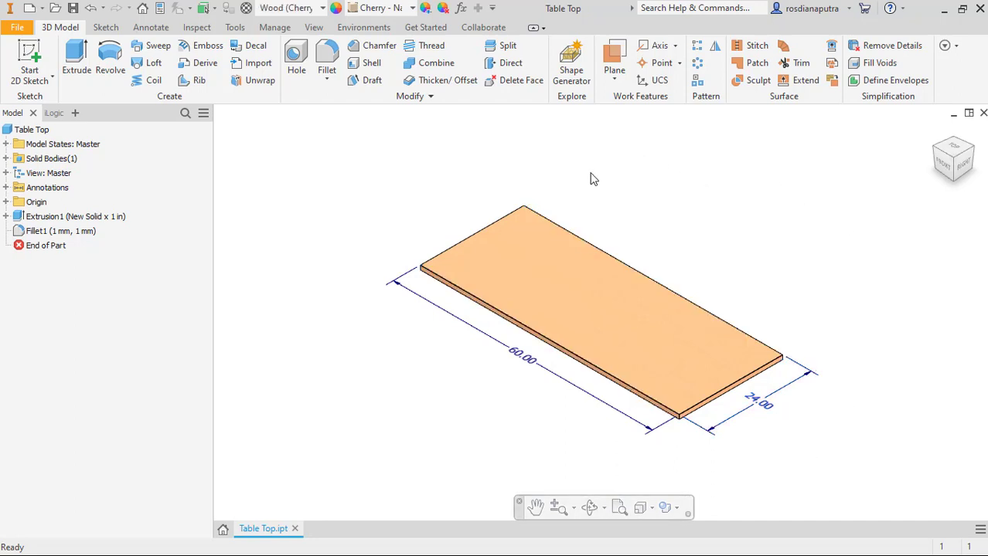
- Rename model parameter d0 as Width and model parameter d1 as Depth
{"action": "left_click", "coordinate": [461, 9]}
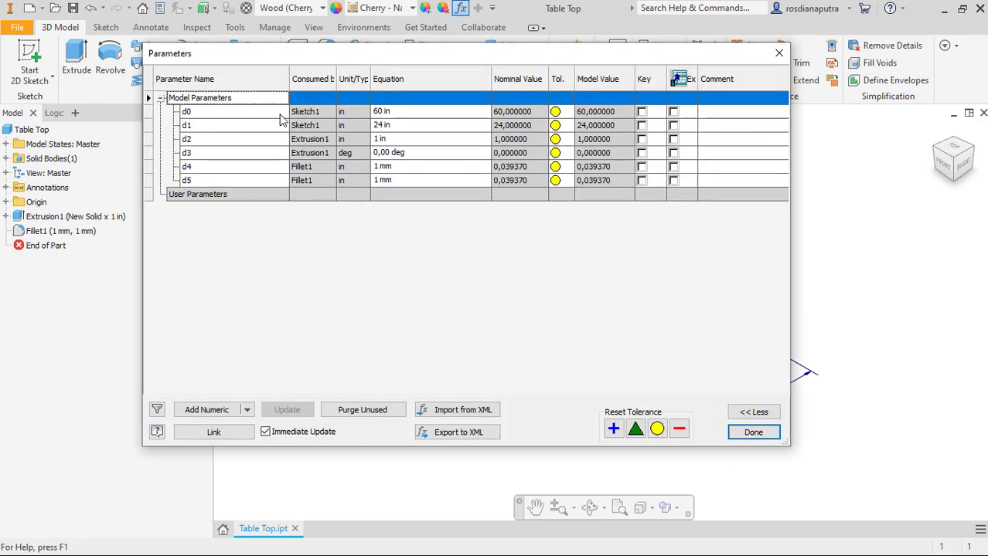
{"action": "left_click", "coordinate": [379, 111]}
{"action": "left_click", "coordinate": [248, 117]}
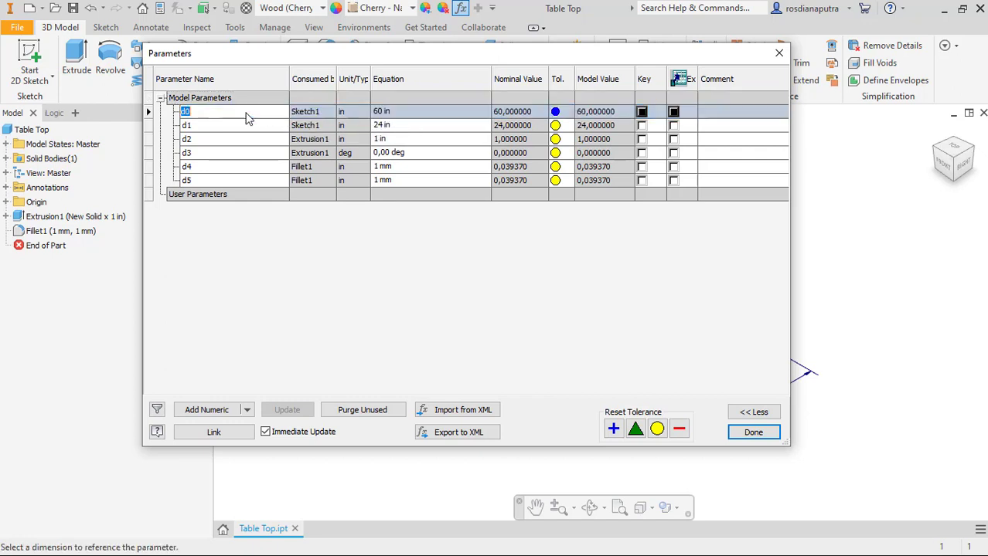
{"action": "type", "text": "Width"}
{"action": "key", "text": "Return"}
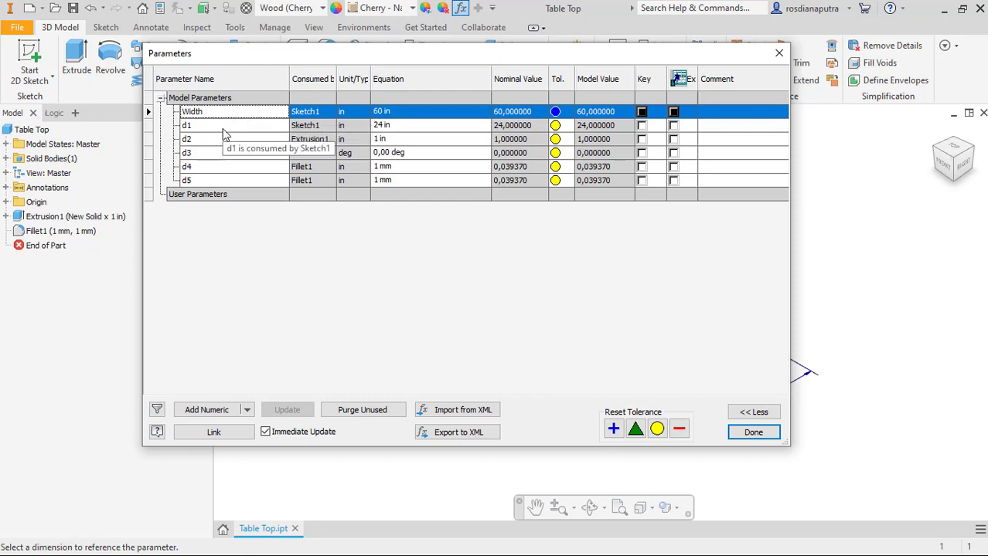
{"action": "left_click", "coordinate": [222, 130]}
{"action": "type", "text": "Depth"}
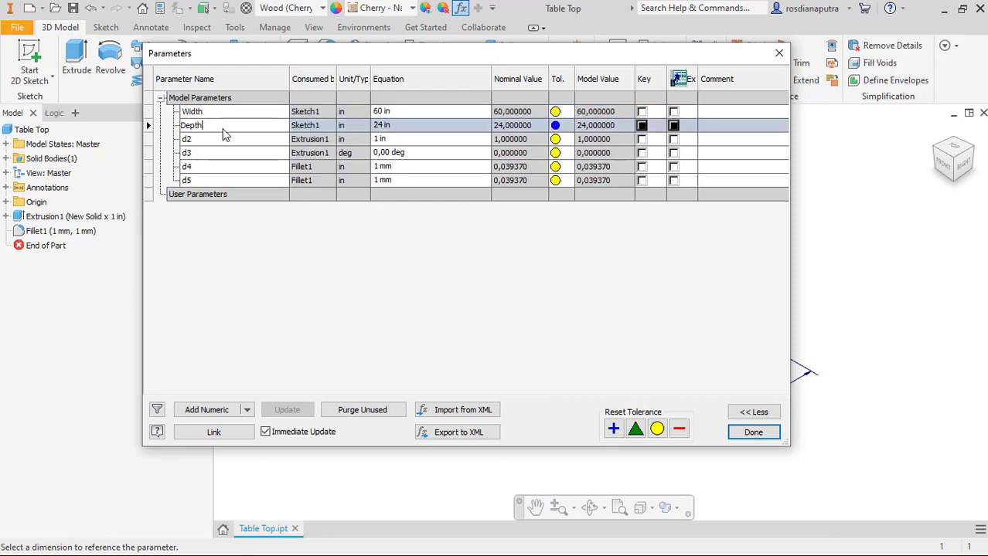
{"action": "key", "text": "Return"}
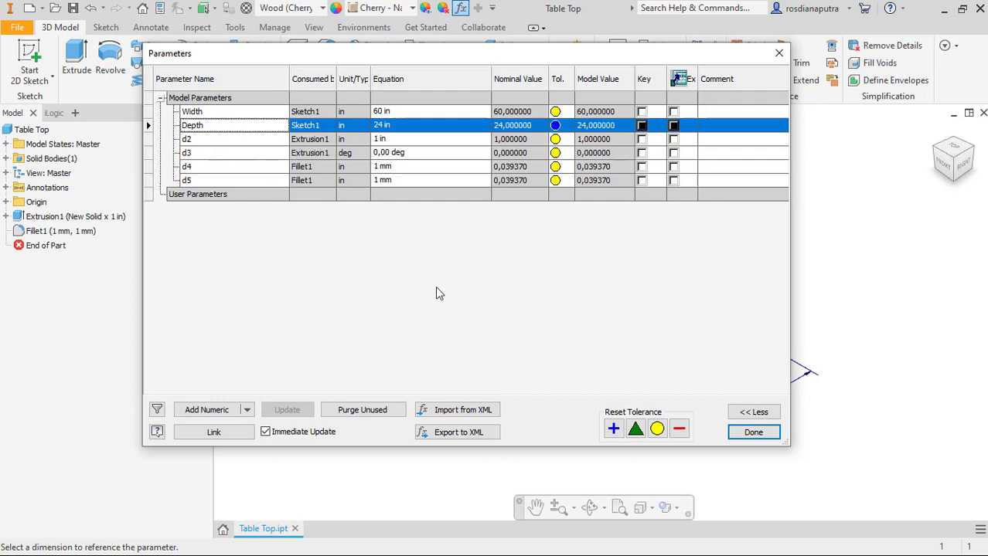
- Set the Width parameter to 64 in and finish the parameter editing
{"action": "left_click", "coordinate": [398, 113]}
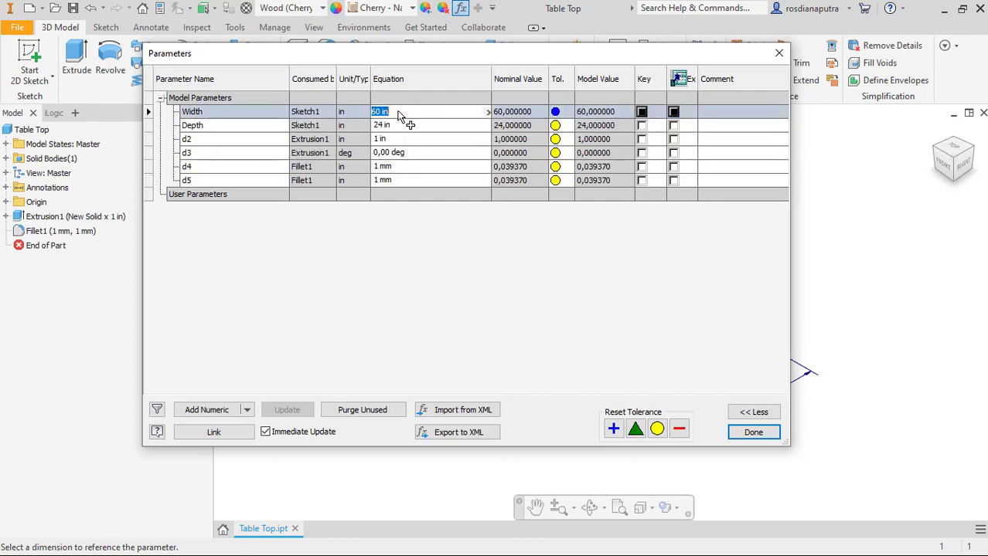
{"action": "type", "text": "64"}
{"action": "key", "text": "Return"}
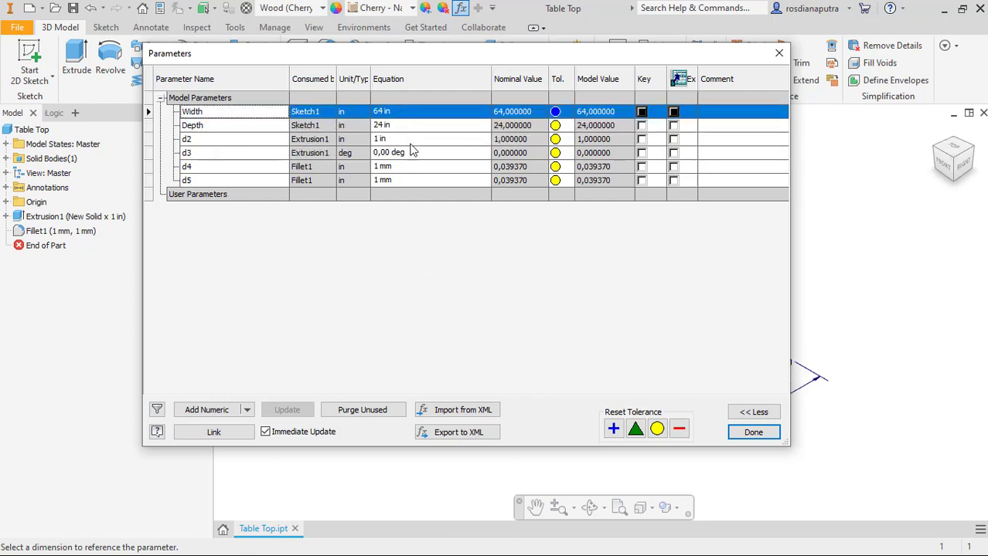
{"action": "left_click", "coordinate": [751, 432]}
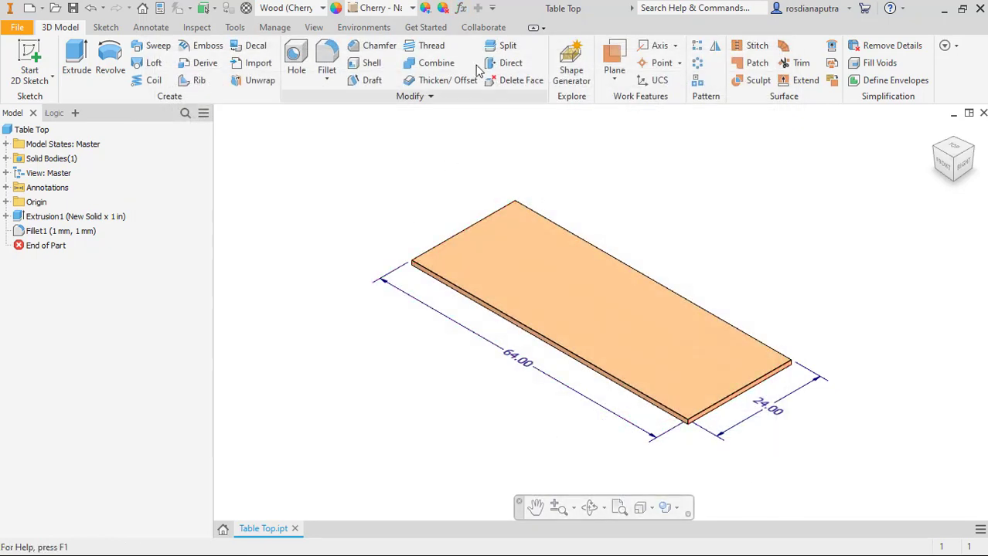
- Make the Width parameter multi-value, adding 60 in, 62 in, 66 in, 68 in and 70 in to its value list
{"action": "left_click", "coordinate": [461, 8]}
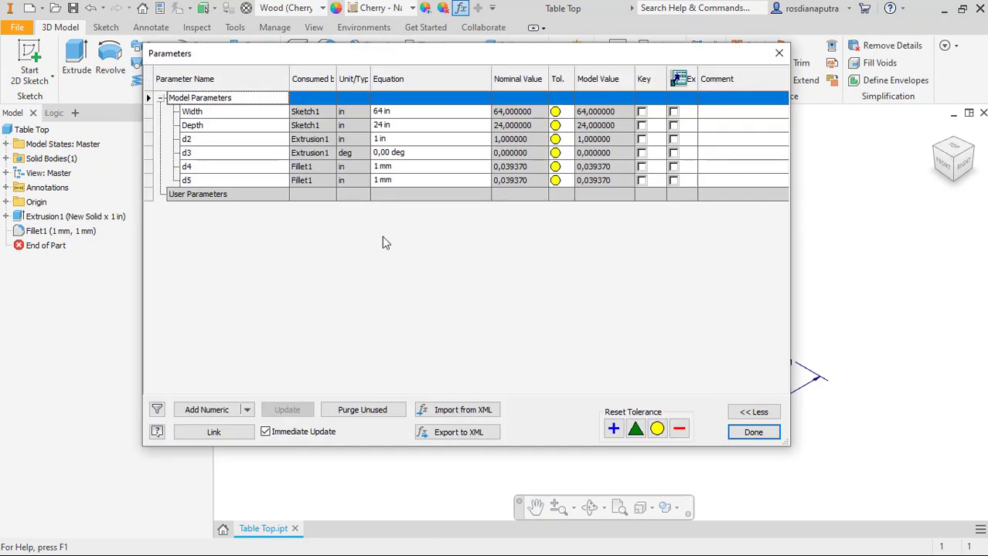
{"action": "right_click", "coordinate": [483, 116]}
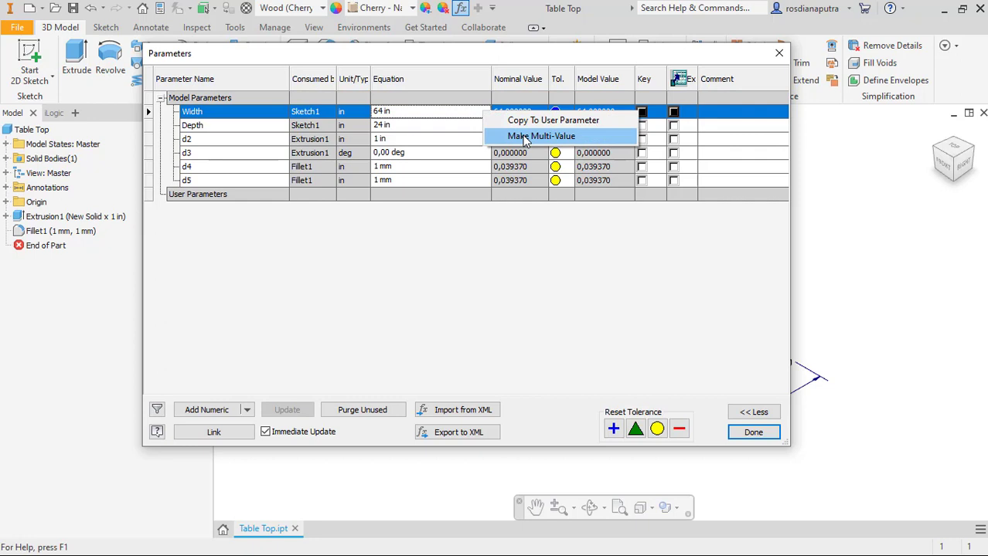
{"action": "left_click", "coordinate": [524, 139]}
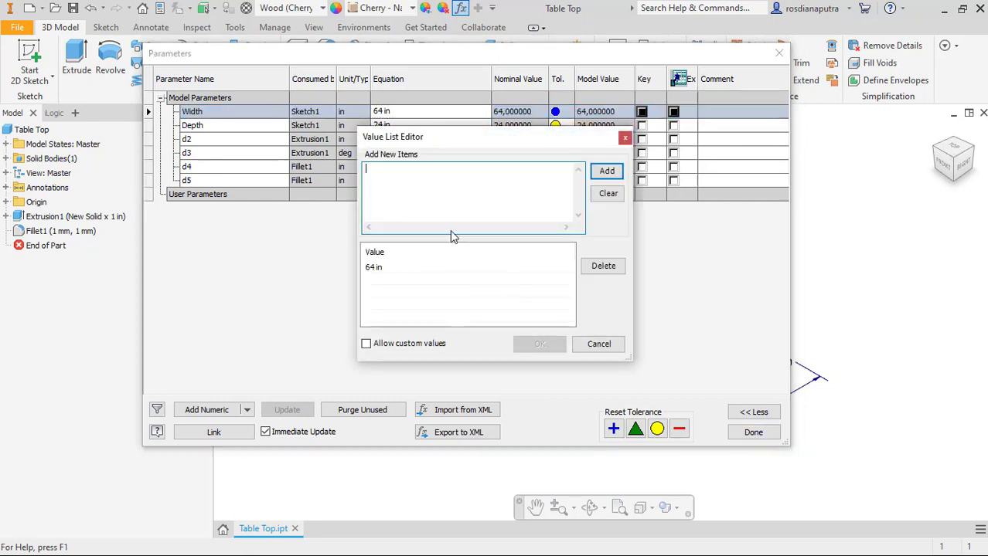
{"action": "type", "text": "60 in"}
{"action": "key", "text": "Return"}
{"action": "type", "text": "62 in"}
{"action": "key", "text": "Return"}
{"action": "type", "text": "68"}
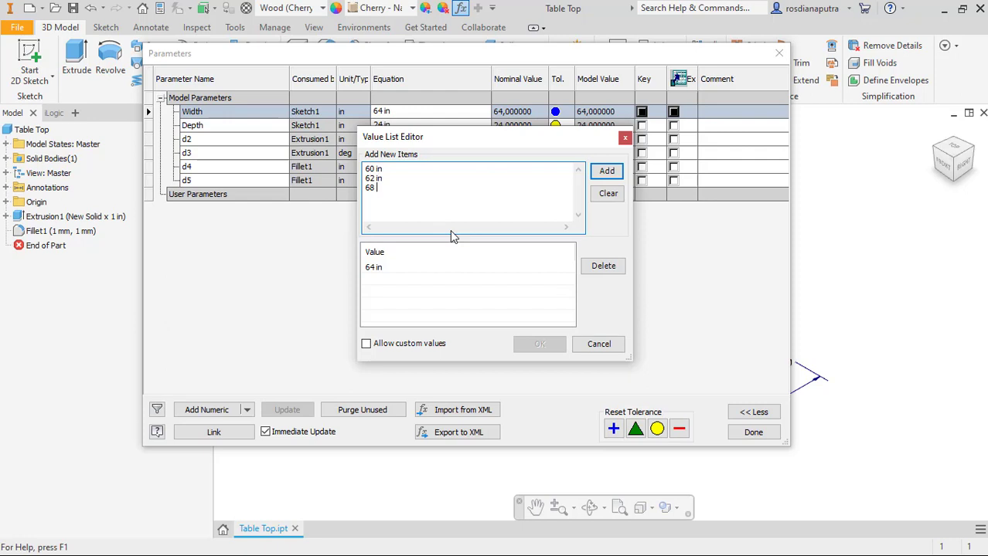
{"action": "key", "text": "BackSpace"}
{"action": "key", "text": "BackSpace"}
{"action": "type", "text": "6 in"}
{"action": "key", "text": "Return"}
{"action": "type", "text": "68 in"}
{"action": "key", "text": "Return"}
{"action": "type", "text": "70 in"}
{"action": "left_click", "coordinate": [604, 172]}
{"action": "left_click_drag", "start_coordinate": [571, 268], "coordinate": [570, 293]}
{"action": "left_click", "coordinate": [539, 344]}
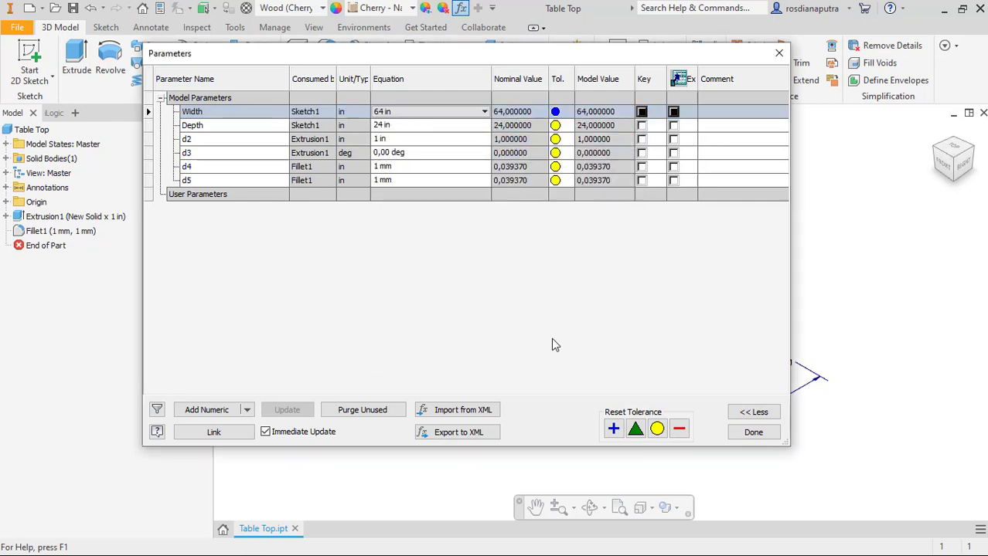
{"action": "right_click", "coordinate": [464, 129]}
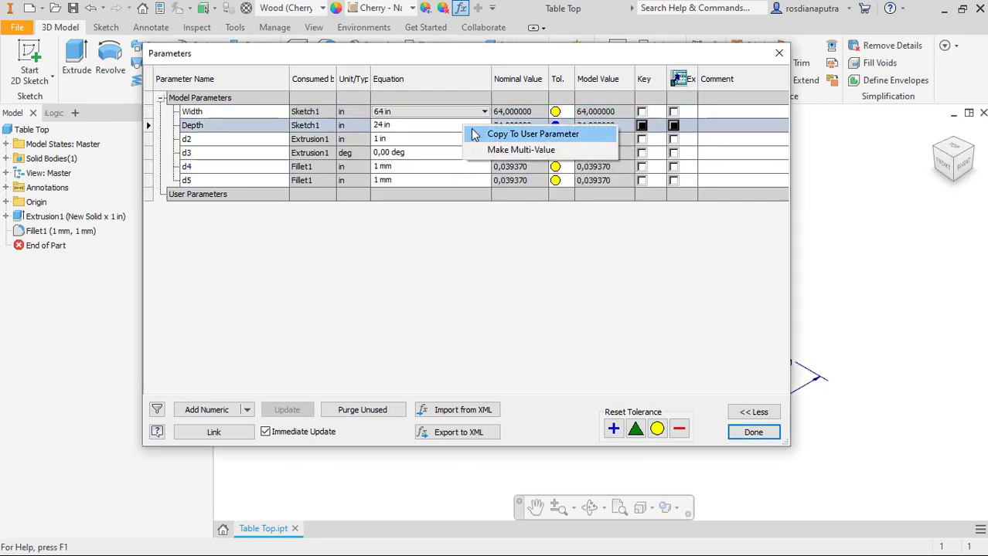
{"action": "left_click", "coordinate": [502, 132]}
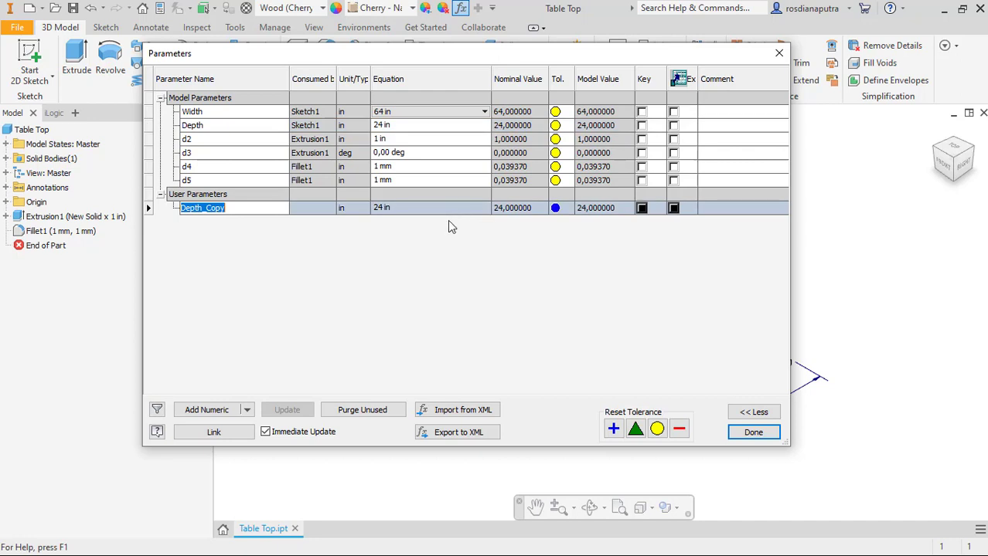
{"action": "right_click", "coordinate": [510, 208]}
{"action": "left_click", "coordinate": [569, 250]}
- Make the Depth parameter multi-value, adding 20 in and 28 in to its value list
{"action": "right_click", "coordinate": [480, 128]}
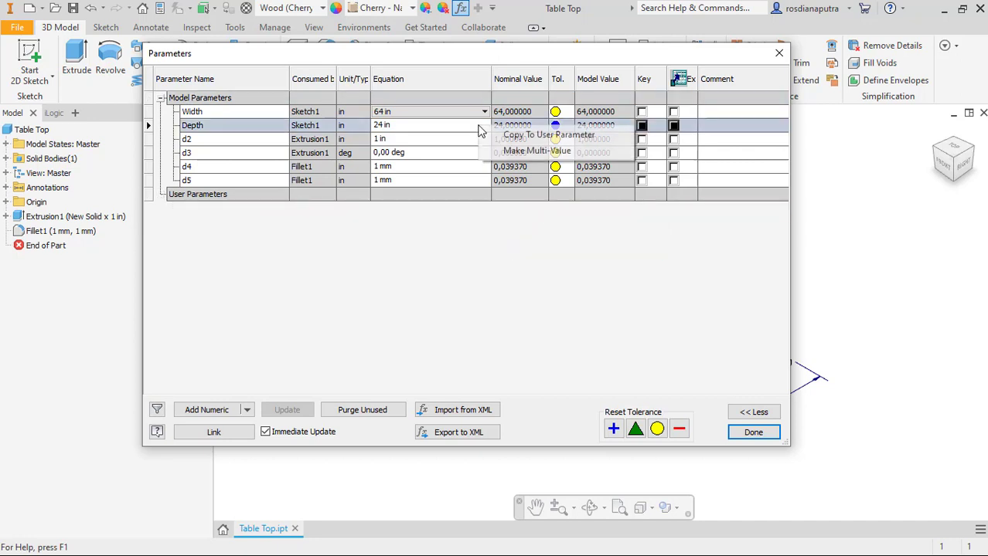
{"action": "left_click", "coordinate": [494, 150]}
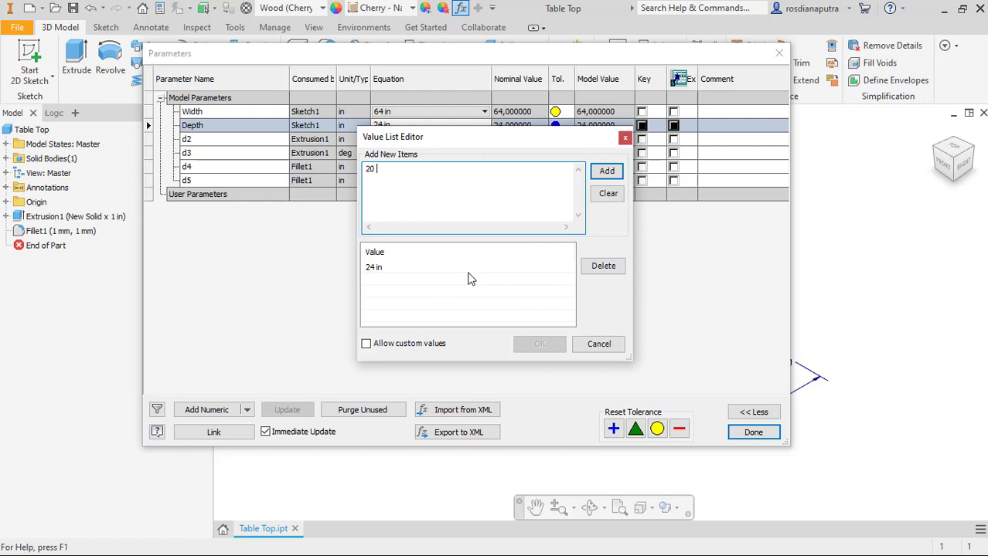
{"action": "type", "text": "28 in"}
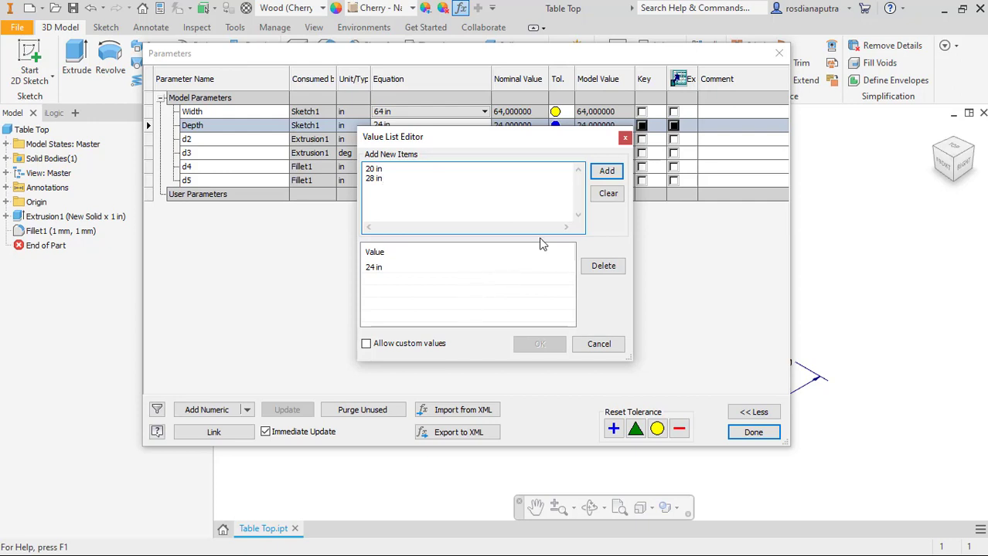
{"action": "left_click", "coordinate": [608, 173]}
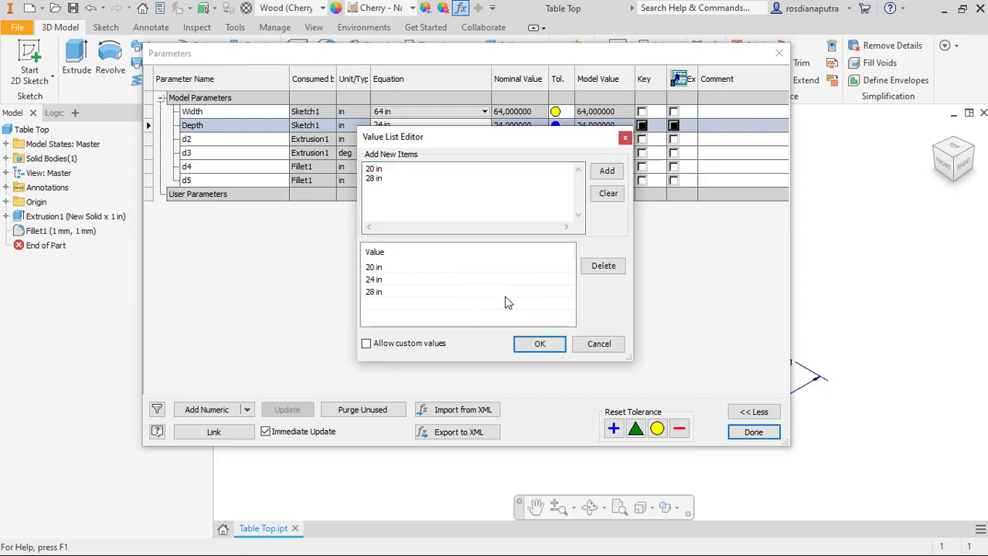
{"action": "left_click", "coordinate": [539, 343]}
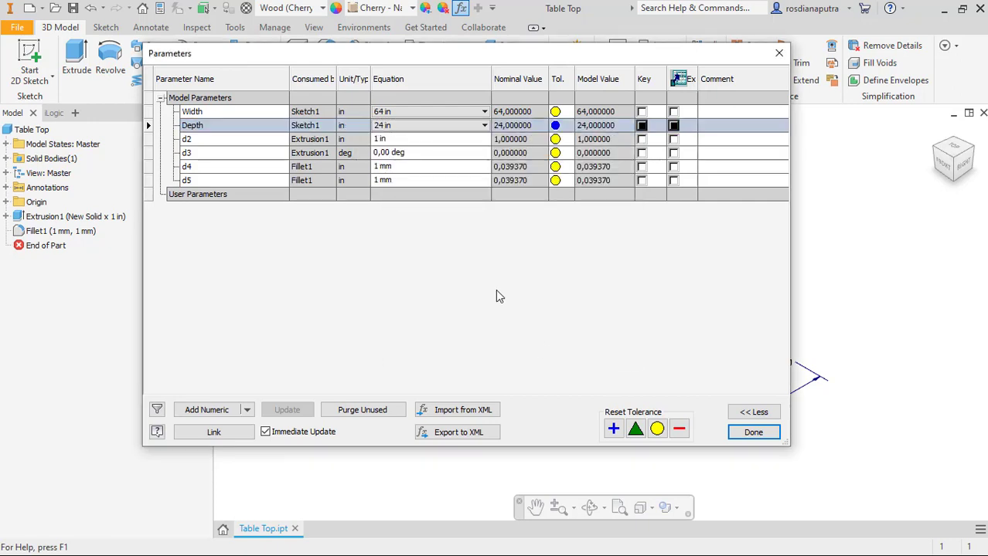
- Check the selectable values of Width and Depth, and set Width to 60 in
{"action": "left_click", "coordinate": [484, 112]}
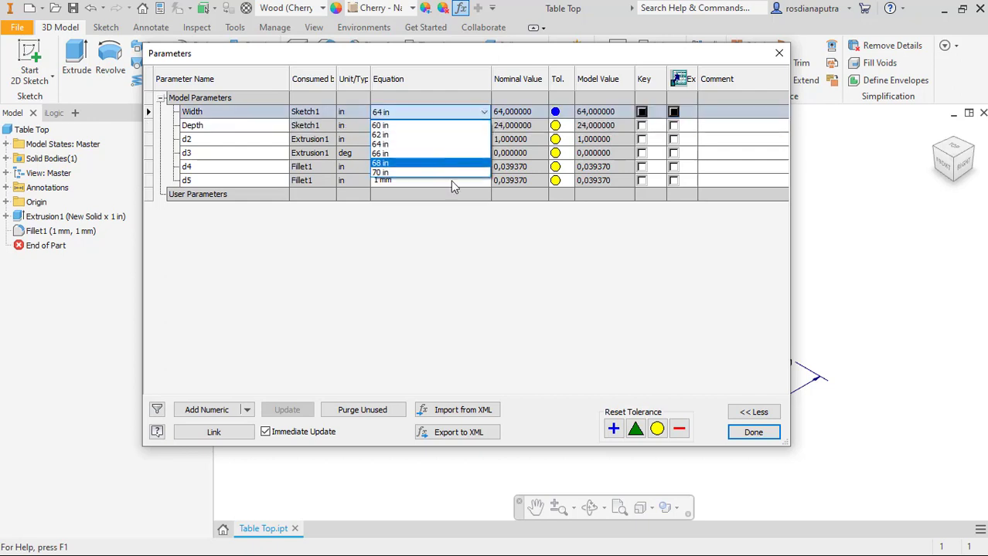
{"action": "left_click", "coordinate": [483, 223]}
{"action": "left_click", "coordinate": [484, 125]}
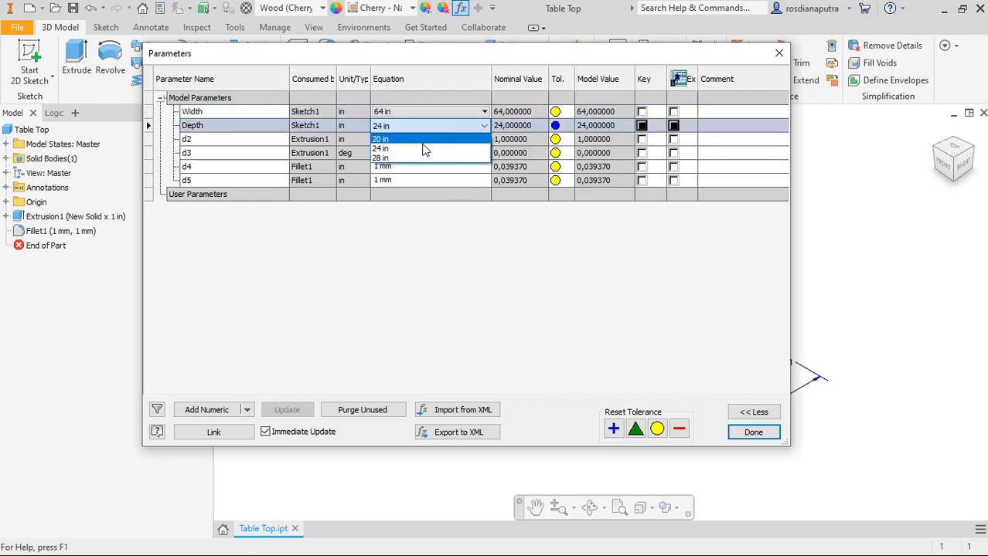
{"action": "left_click", "coordinate": [481, 270]}
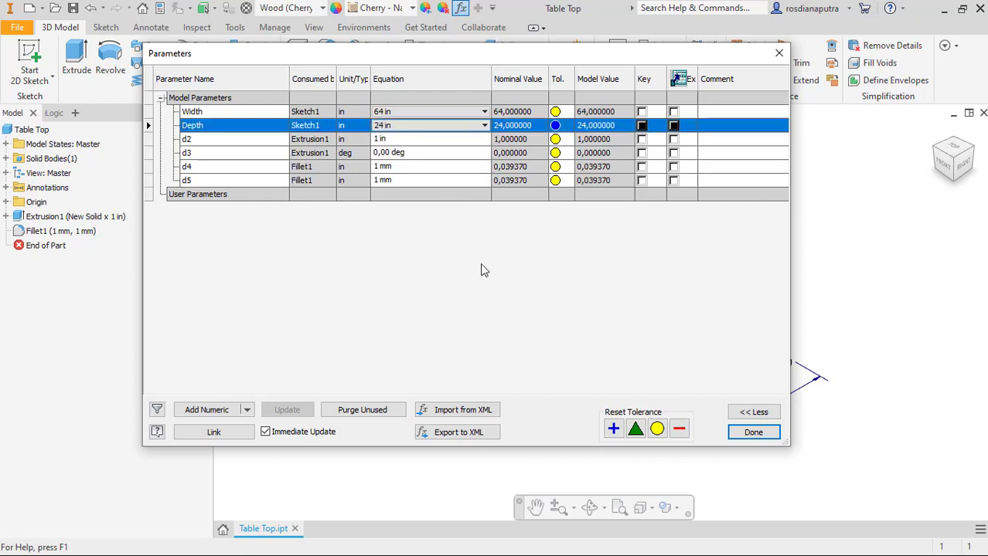
{"action": "left_click", "coordinate": [484, 112]}
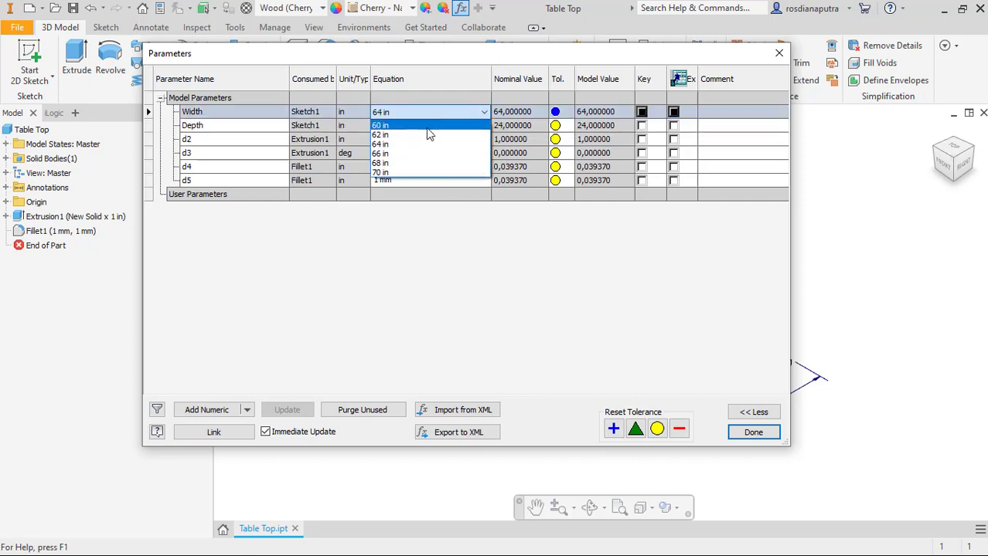
{"action": "left_click", "coordinate": [426, 126]}
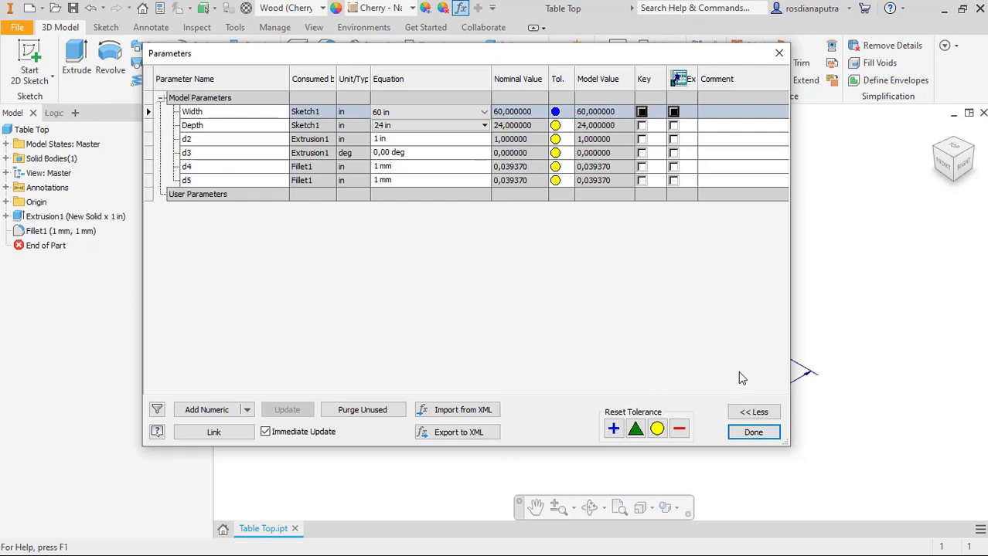
{"action": "left_click", "coordinate": [753, 432]}
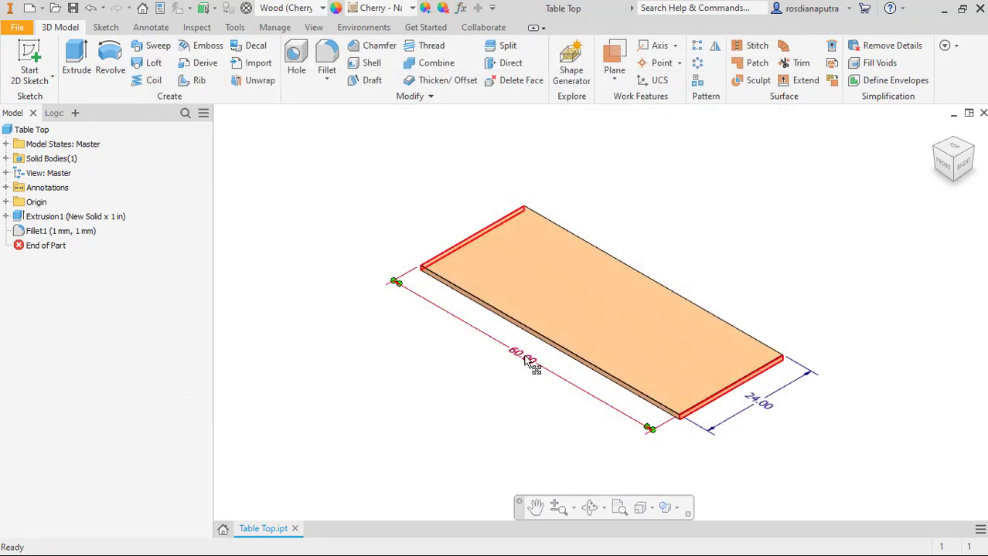
- Test the Depth parameter's value list on the model by choosing 20 in, 28 in and 24 in in turn
{"action": "left_click", "coordinate": [461, 16]}
{"action": "left_click_drag", "start_coordinate": [457, 56], "coordinate": [323, 27]}
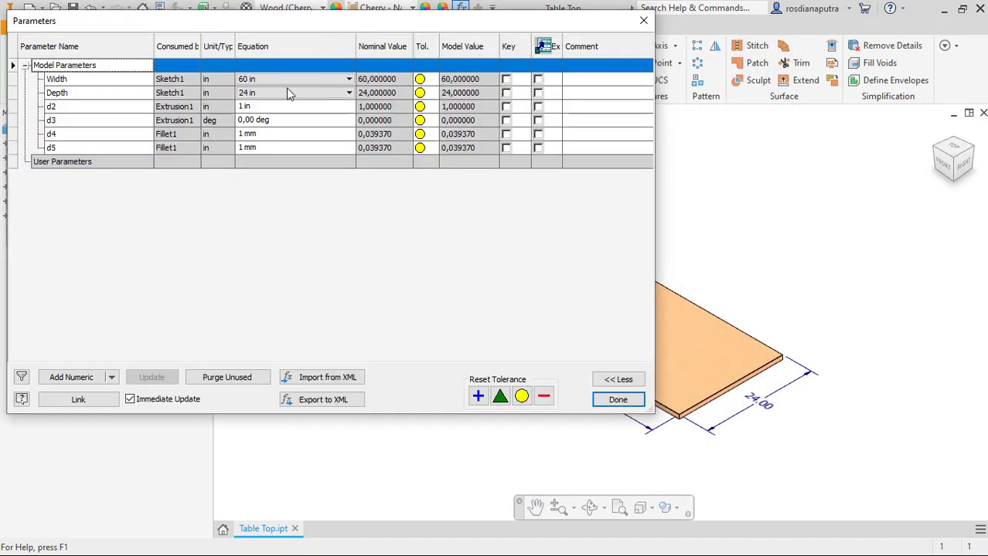
{"action": "left_click", "coordinate": [286, 93]}
{"action": "type", "text": "20"}
{"action": "key", "text": "Return"}
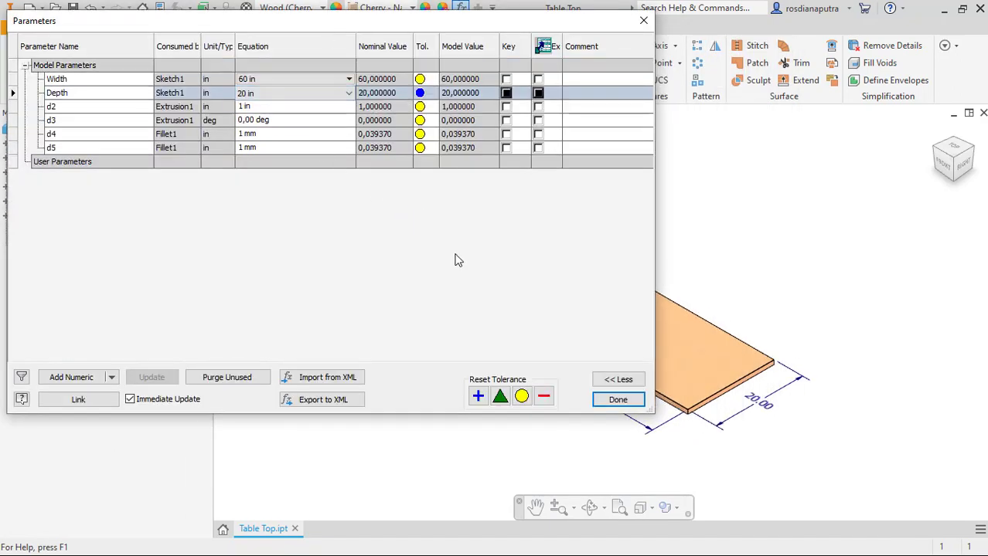
{"action": "left_click", "coordinate": [308, 94]}
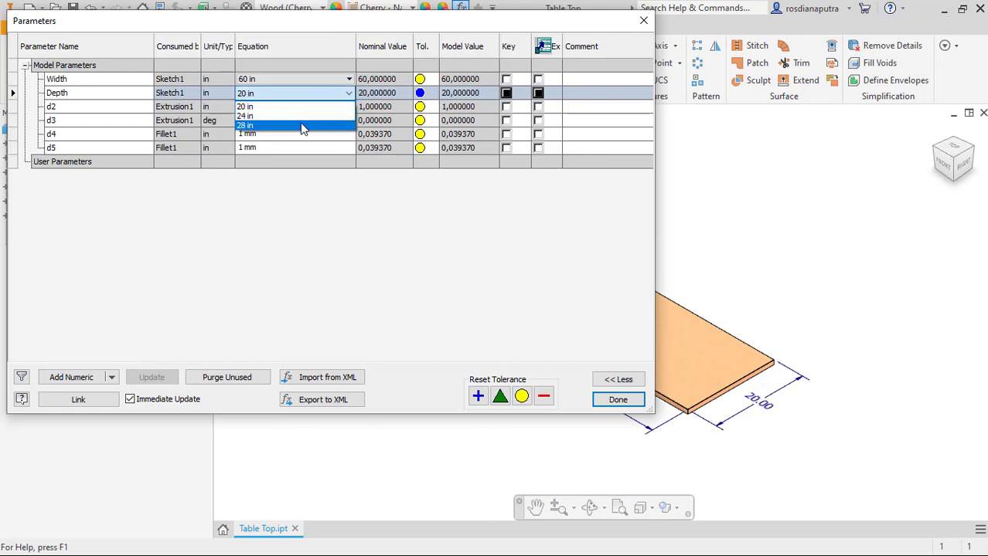
{"action": "left_click", "coordinate": [303, 126]}
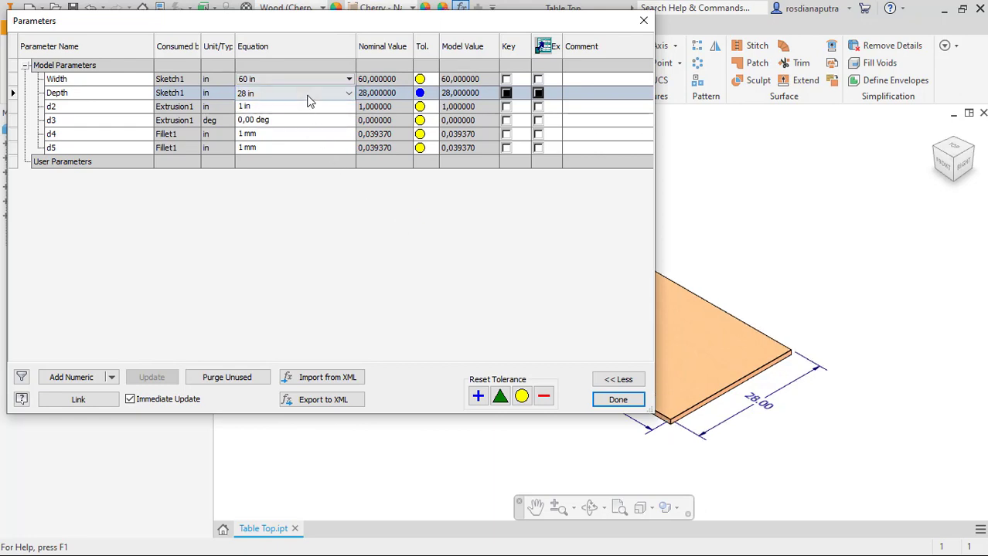
{"action": "left_click", "coordinate": [306, 95]}
{"action": "left_click", "coordinate": [299, 115]}
{"action": "left_click", "coordinate": [617, 400]}
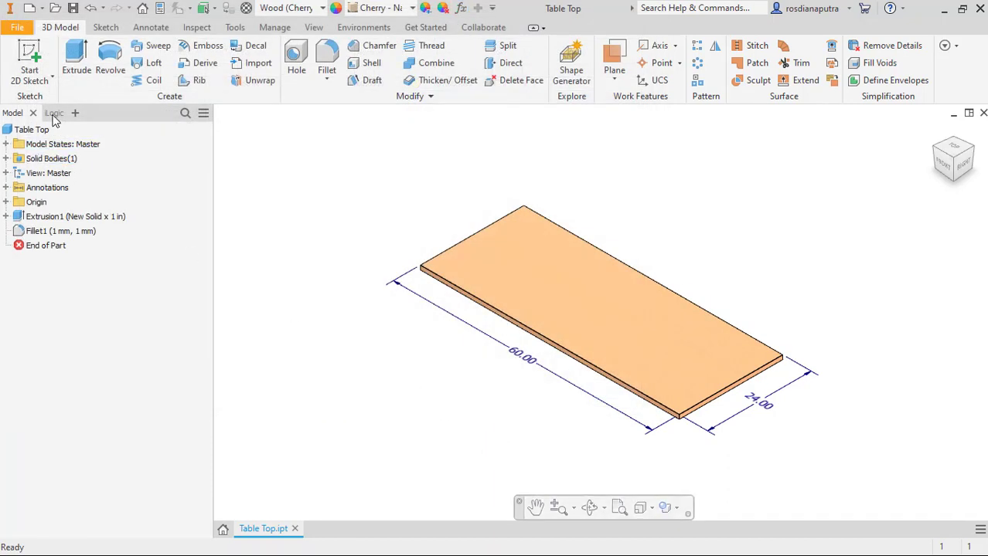
- Create a new iLogic form for the part and label it Dimension
{"action": "left_click", "coordinate": [54, 115]}
{"action": "right_click", "coordinate": [69, 169]}
{"action": "left_click", "coordinate": [83, 174]}
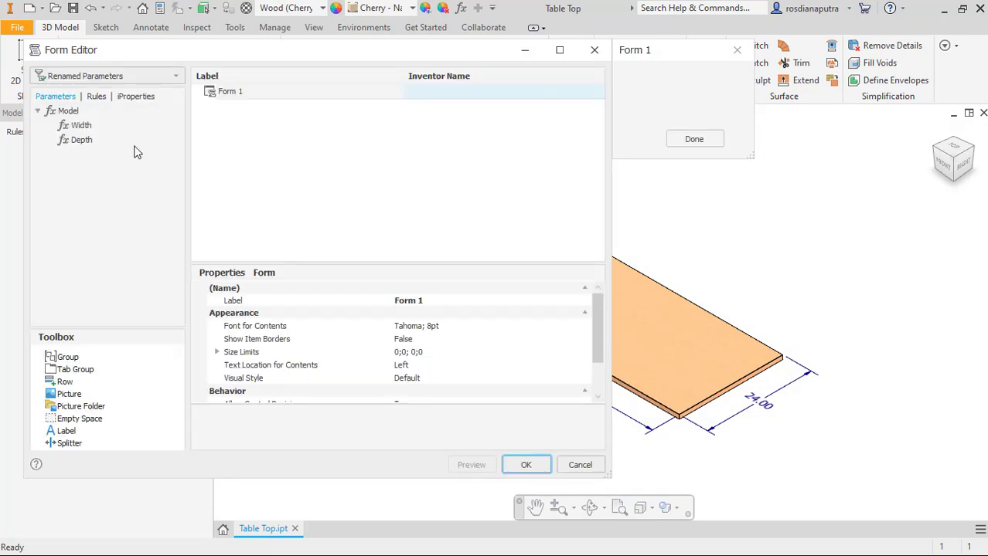
{"action": "left_click", "coordinate": [247, 94]}
{"action": "type", "text": "Dimension"}
{"action": "key", "text": "Return"}
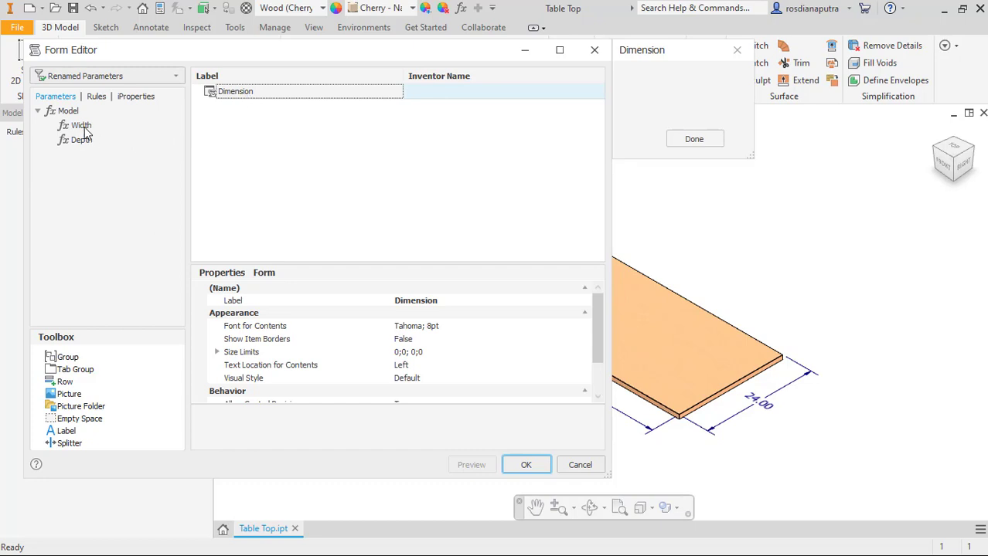
- Add the Width and Depth parameters to the Dimension form and save the form
{"action": "left_click_drag", "start_coordinate": [83, 127], "coordinate": [250, 125]}
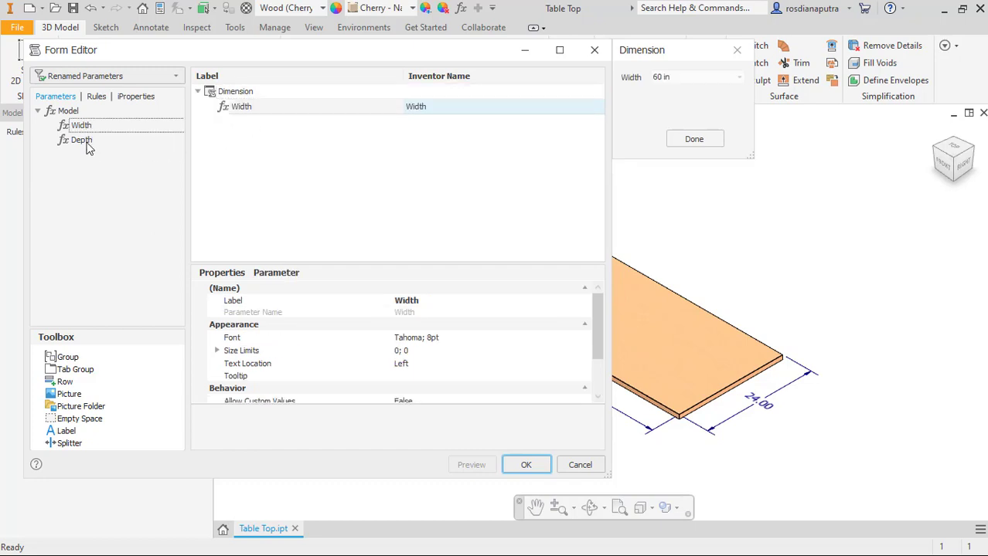
{"action": "left_click_drag", "start_coordinate": [81, 139], "coordinate": [271, 131]}
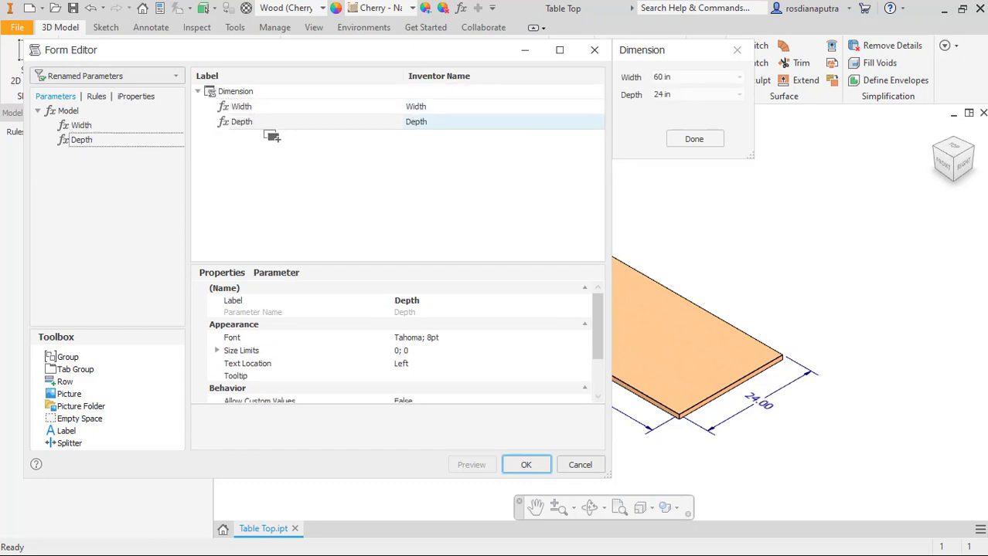
{"action": "left_click", "coordinate": [526, 466]}
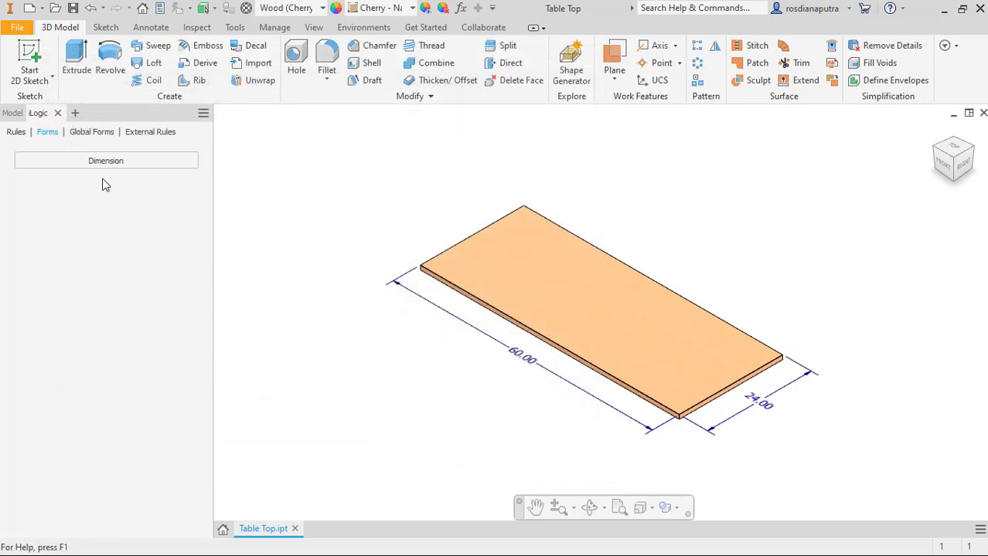
- Test the Dimension form on the model by choosing Width 62 in and 66 in, and Depth 28 in
{"action": "left_click", "coordinate": [107, 164]}
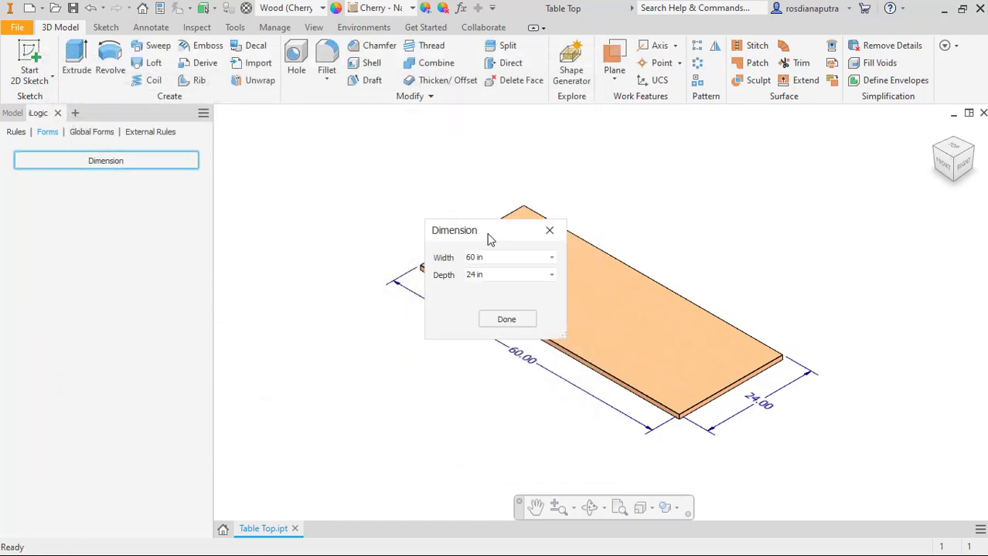
{"action": "left_click_drag", "start_coordinate": [489, 235], "coordinate": [284, 126]}
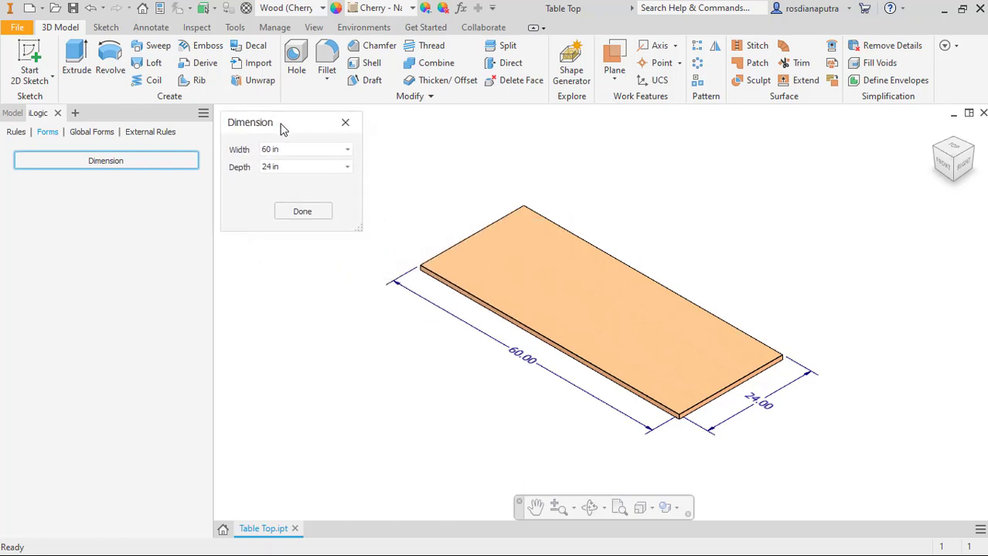
{"action": "left_click", "coordinate": [348, 150]}
{"action": "left_click", "coordinate": [333, 179]}
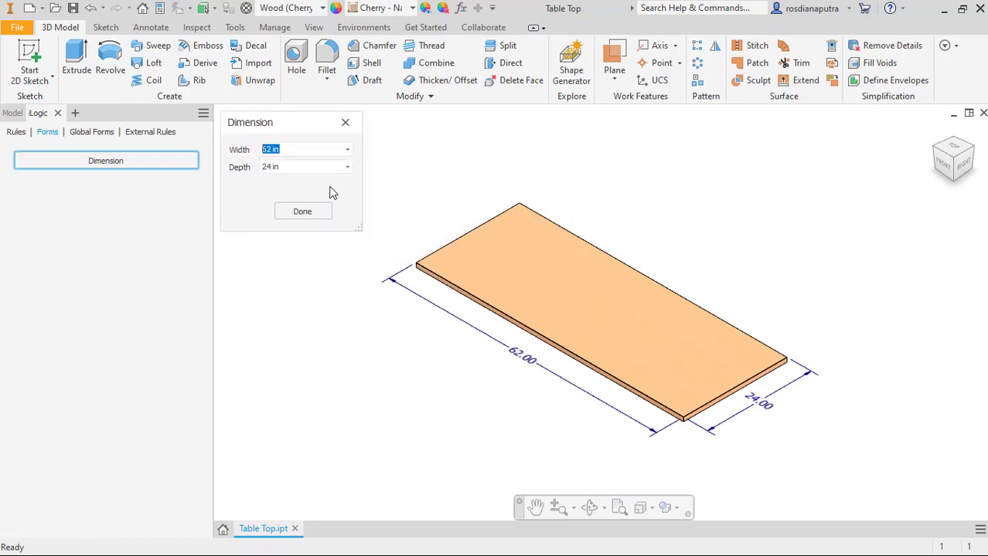
{"action": "left_click", "coordinate": [348, 149]}
{"action": "left_click", "coordinate": [309, 205]}
{"action": "left_click", "coordinate": [348, 167]}
{"action": "left_click", "coordinate": [297, 207]}
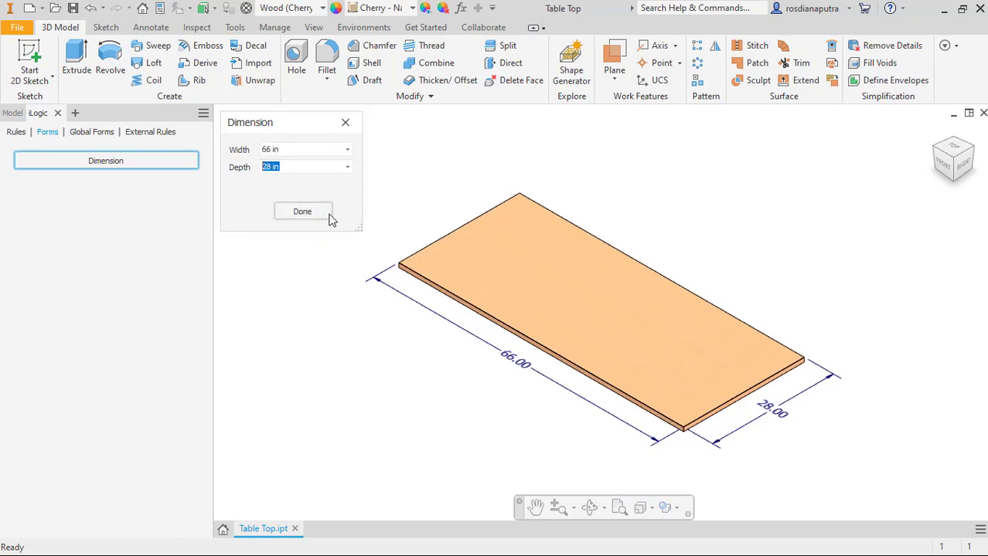
- Try Depth 20 in through the form, set Width to 60 in and Depth to 24 in, and close the form
{"action": "left_click", "coordinate": [347, 167]}
{"action": "left_click", "coordinate": [330, 183]}
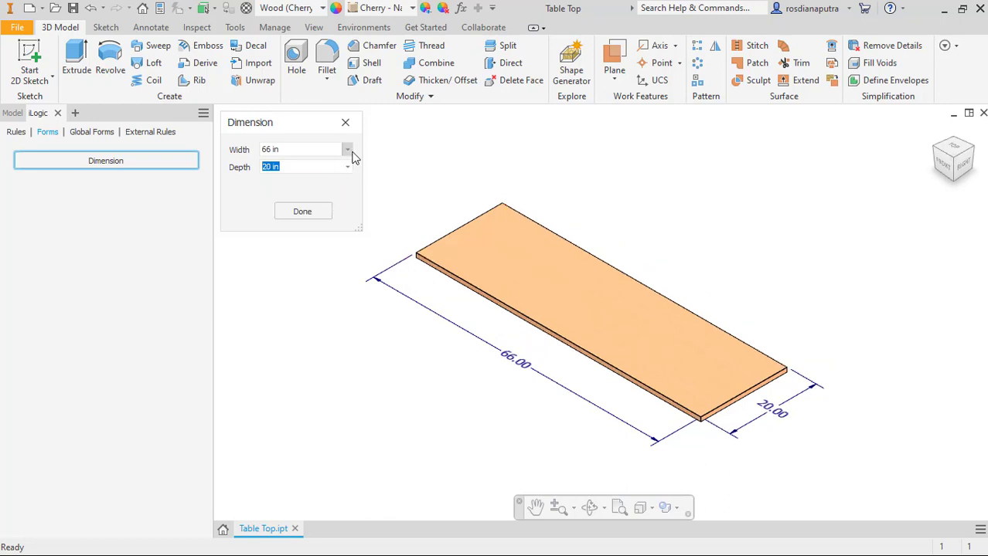
{"action": "left_click", "coordinate": [347, 149]}
{"action": "left_click", "coordinate": [324, 167]}
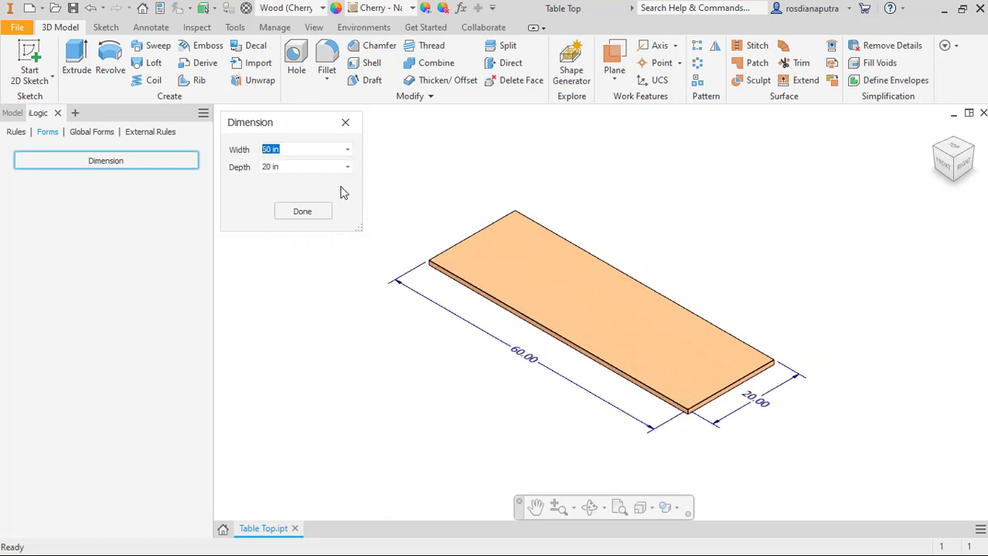
{"action": "left_click", "coordinate": [348, 166]}
{"action": "left_click", "coordinate": [326, 198]}
{"action": "left_click", "coordinate": [303, 213]}
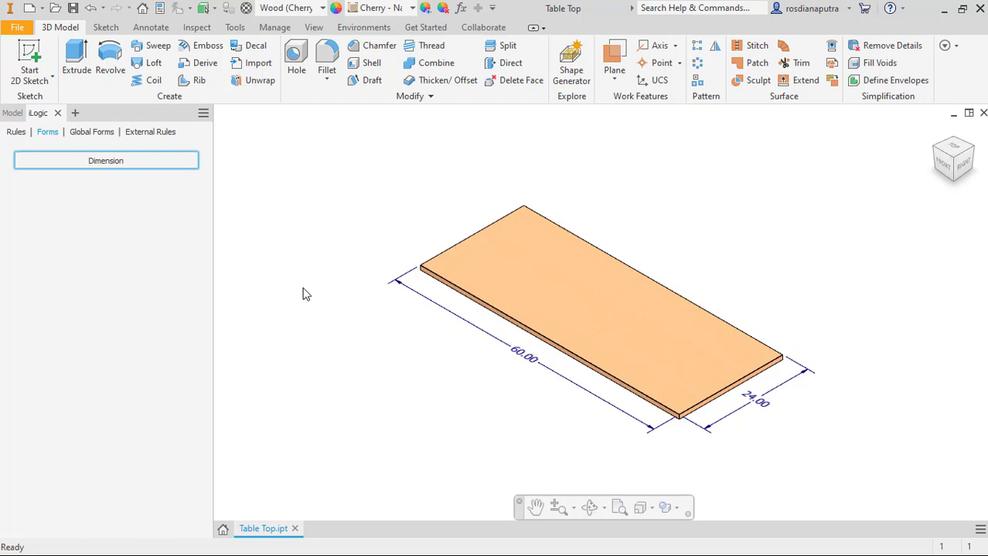
- Allow custom values in the Width parameter's multi-value list and check its selectable options
{"action": "left_click", "coordinate": [461, 7]}
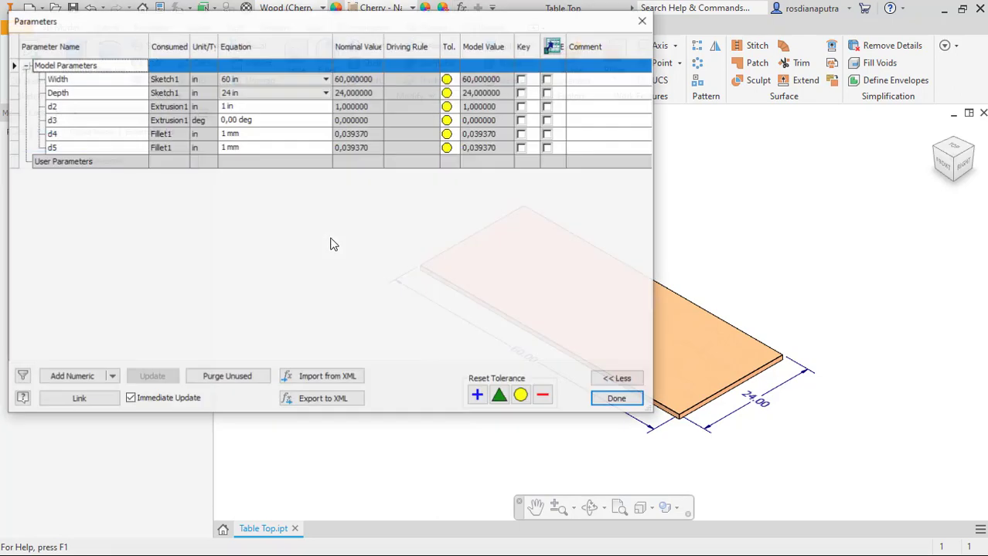
{"action": "right_click", "coordinate": [357, 80]}
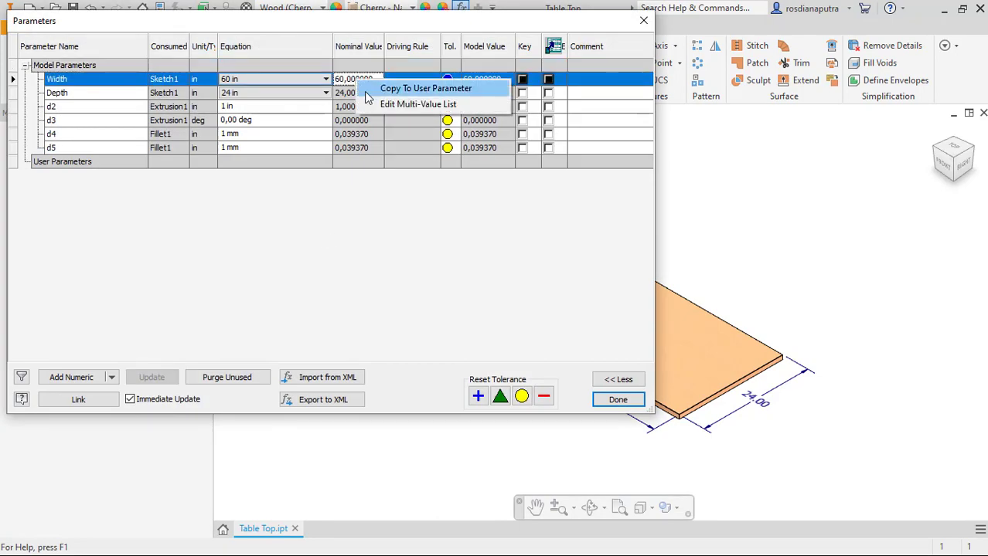
{"action": "left_click", "coordinate": [388, 103]}
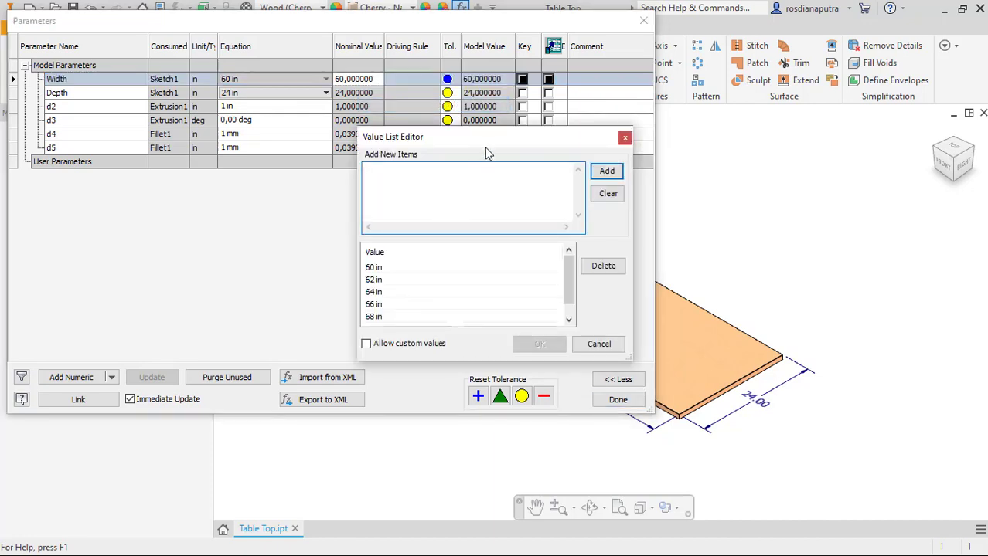
{"action": "left_click", "coordinate": [366, 344]}
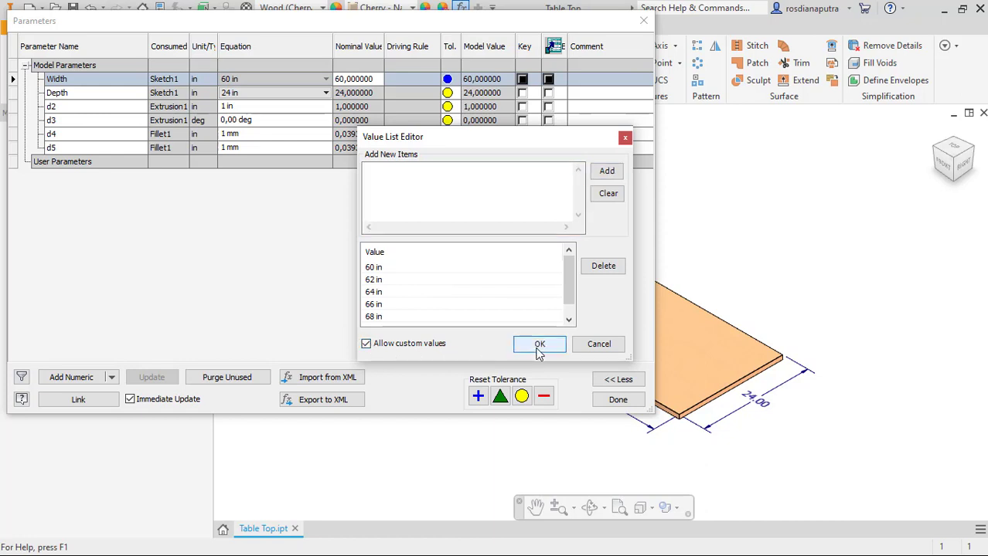
{"action": "left_click", "coordinate": [539, 346]}
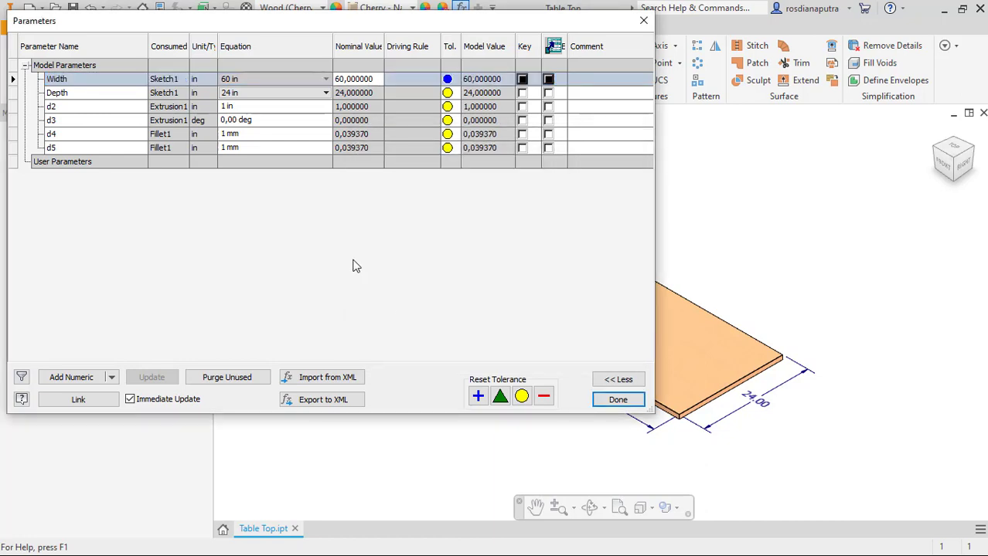
{"action": "left_click", "coordinate": [325, 80]}
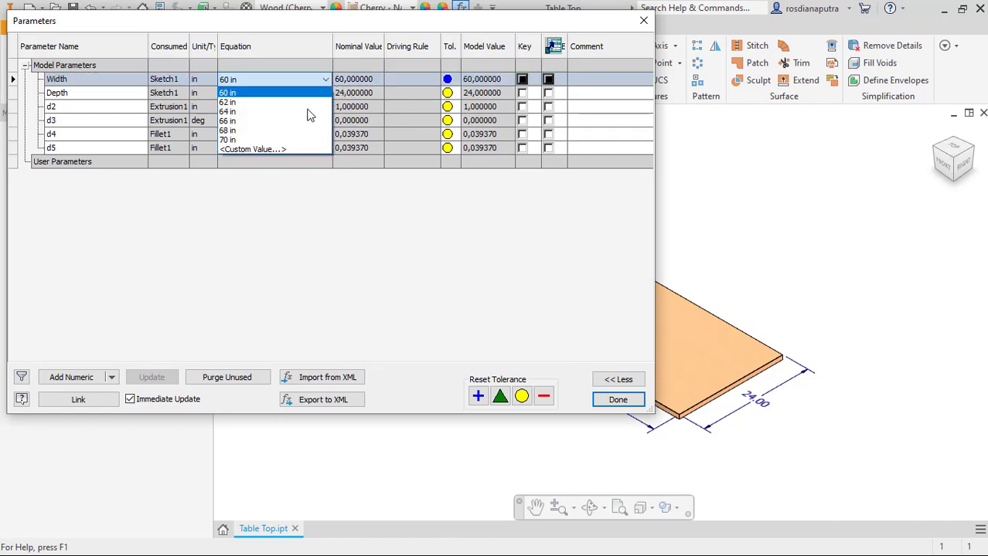
{"action": "left_click", "coordinate": [327, 198]}
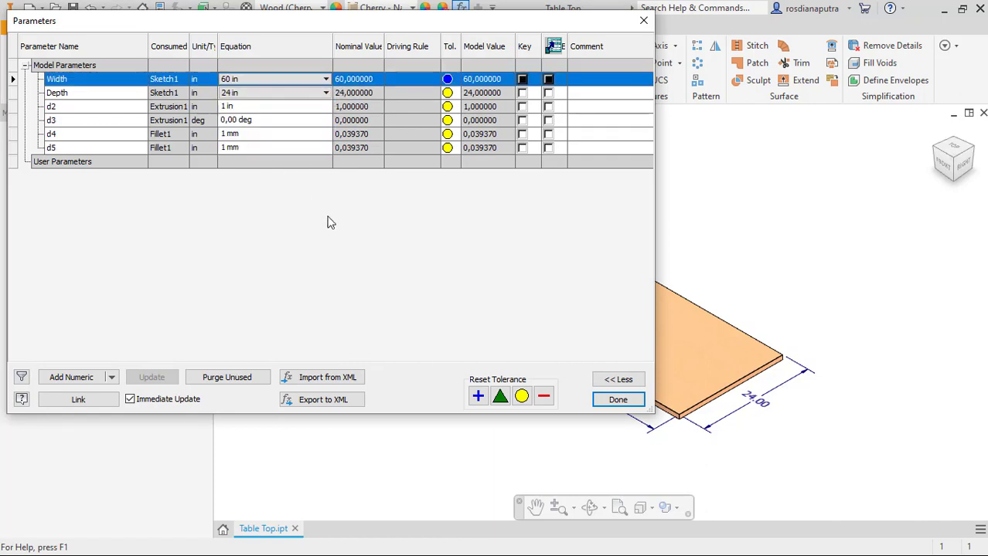
- Allow custom values in the Depth parameter's multi-value list, check its options, and close the parameters table
{"action": "right_click", "coordinate": [317, 95]}
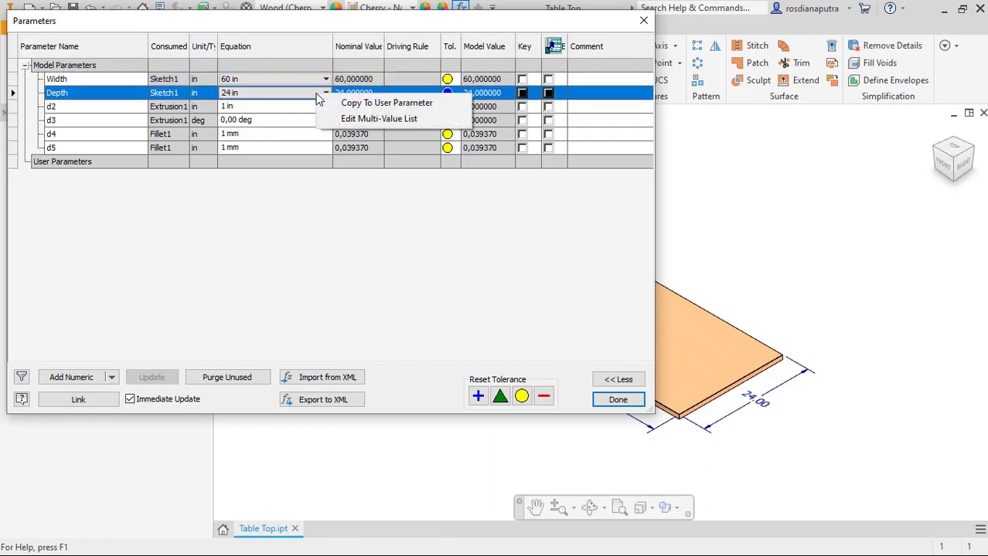
{"action": "left_click", "coordinate": [343, 121]}
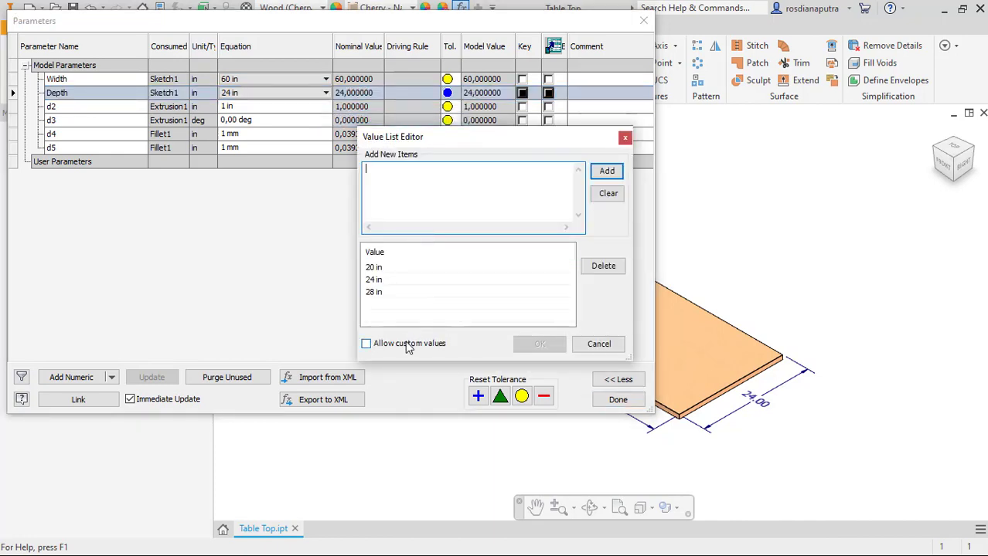
{"action": "left_click", "coordinate": [366, 344]}
{"action": "left_click", "coordinate": [539, 344]}
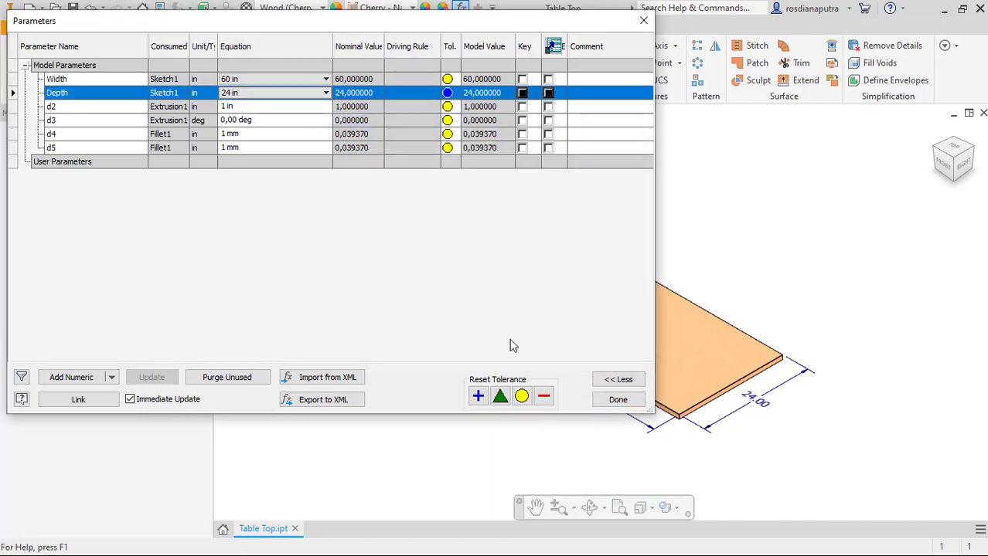
{"action": "left_click", "coordinate": [325, 92]}
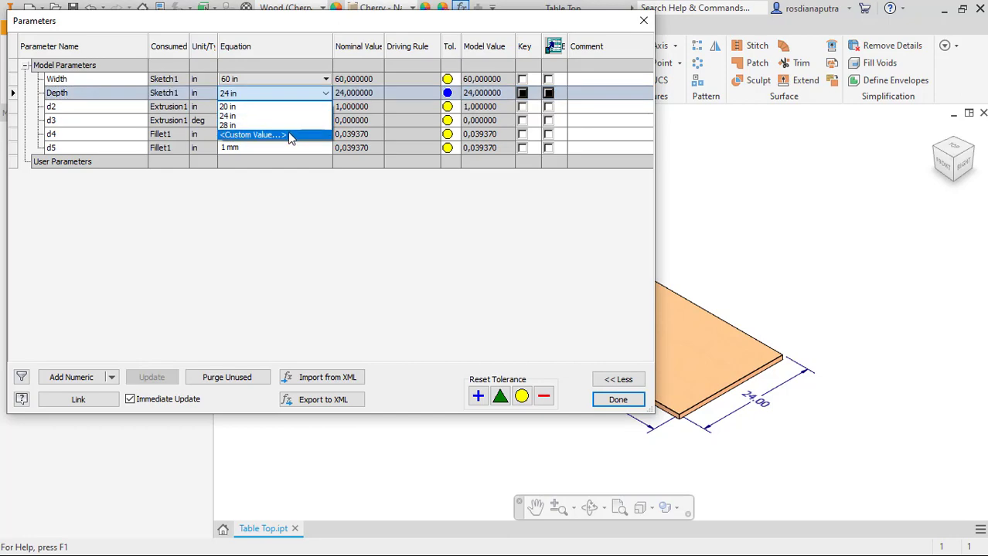
{"action": "left_click", "coordinate": [366, 214]}
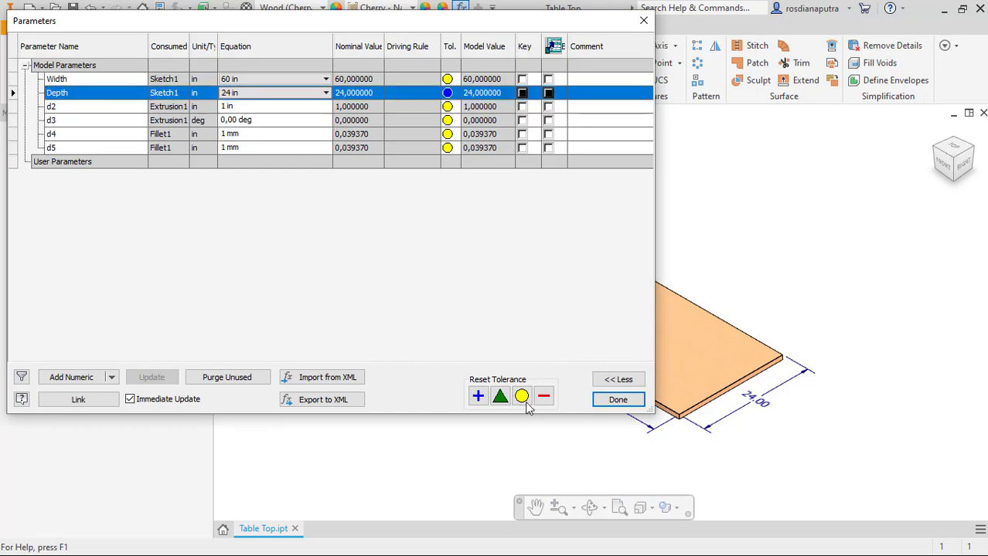
{"action": "left_click", "coordinate": [617, 401]}
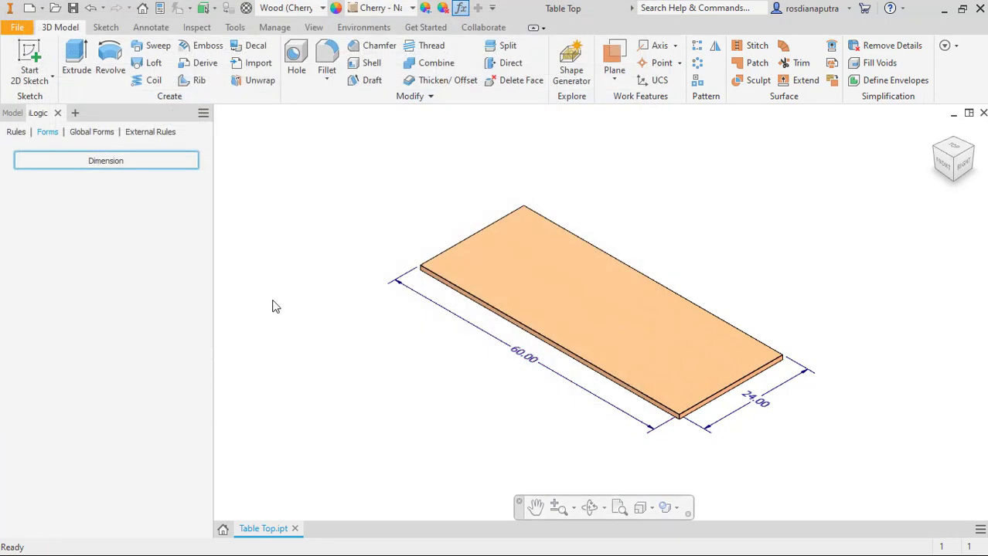
- Try to enter a custom Width value in the Dimension form and close it
{"action": "left_click", "coordinate": [116, 163]}
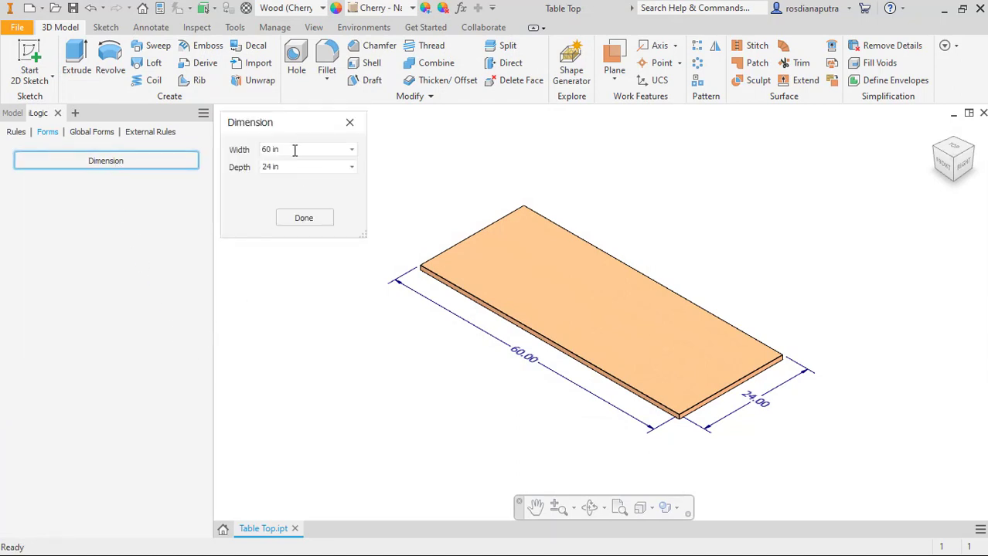
{"action": "left_click", "coordinate": [294, 150]}
{"action": "type", "text": "60"}
{"action": "left_click", "coordinate": [323, 220]}
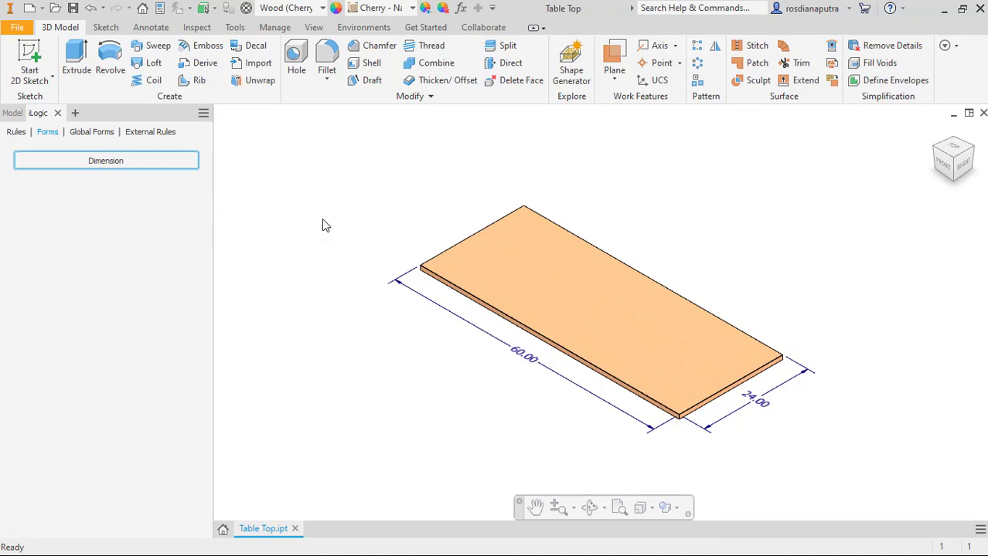
- Edit the Dimension form and set Allow Custom Values to True for the Width entry
{"action": "right_click", "coordinate": [106, 163]}
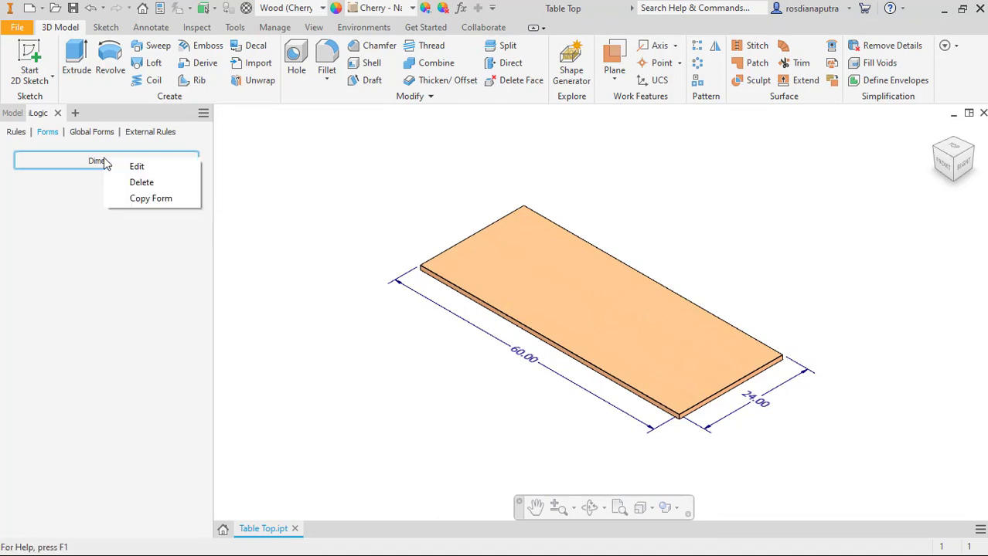
{"action": "left_click", "coordinate": [137, 167]}
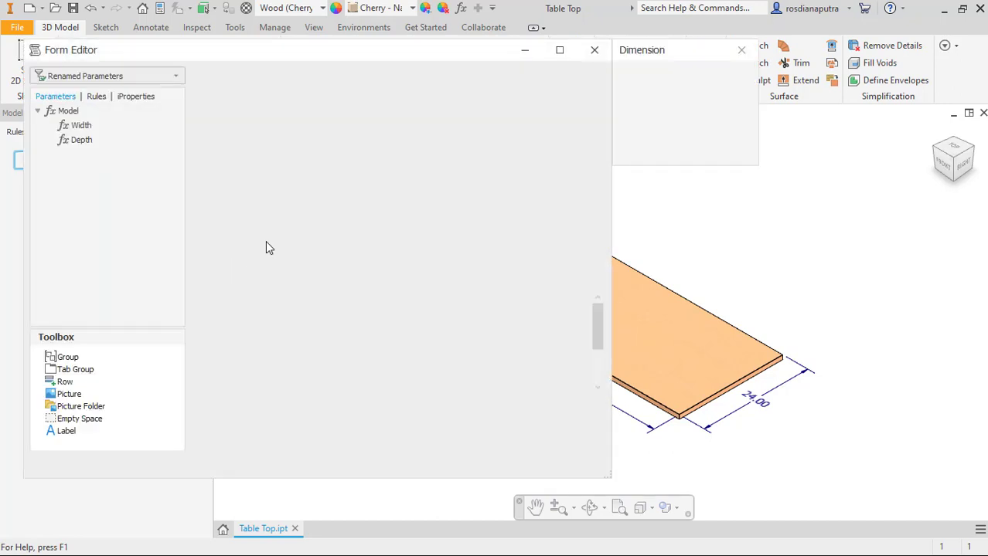
{"action": "double_click", "coordinate": [287, 109]}
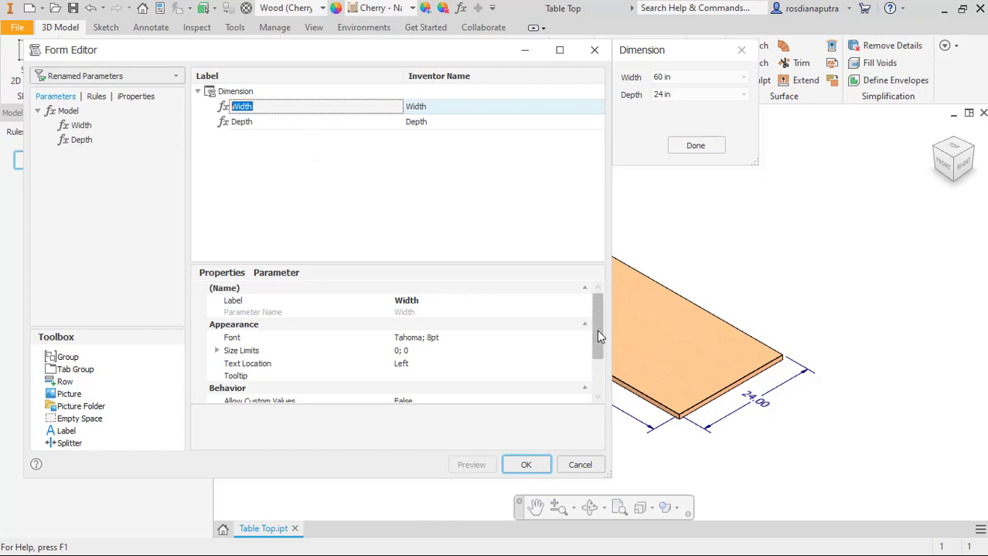
{"action": "left_click_drag", "start_coordinate": [600, 336], "coordinate": [599, 367]}
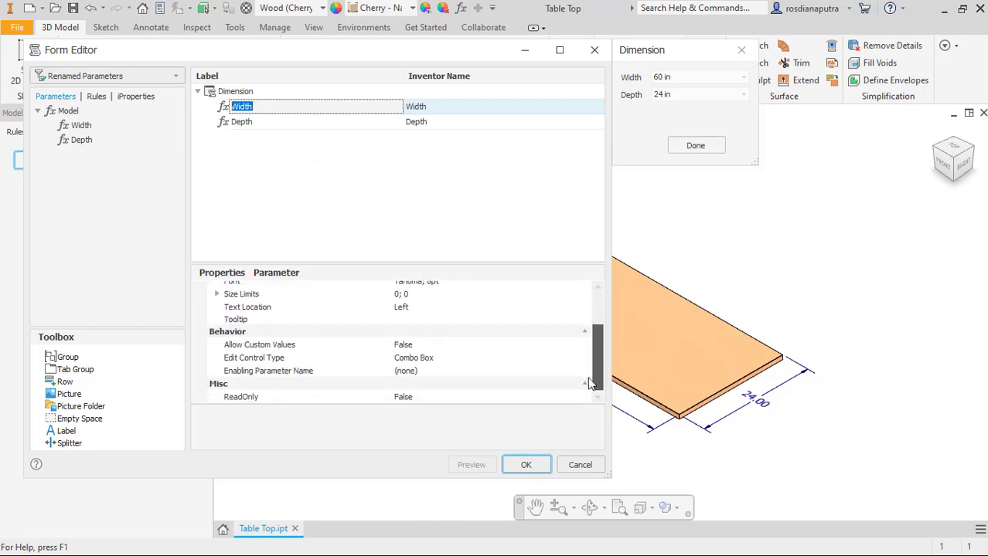
{"action": "left_click", "coordinate": [249, 348]}
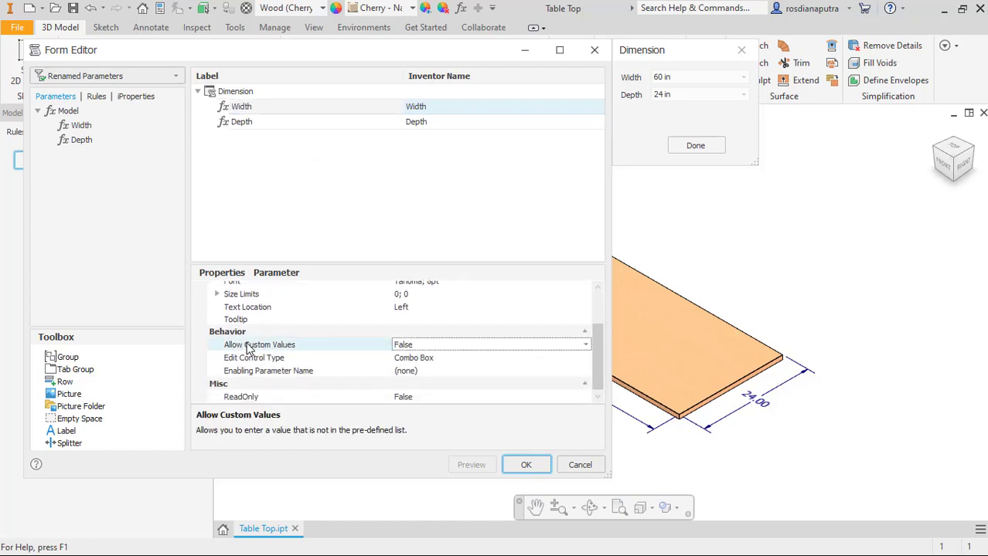
{"action": "left_click", "coordinate": [586, 344]}
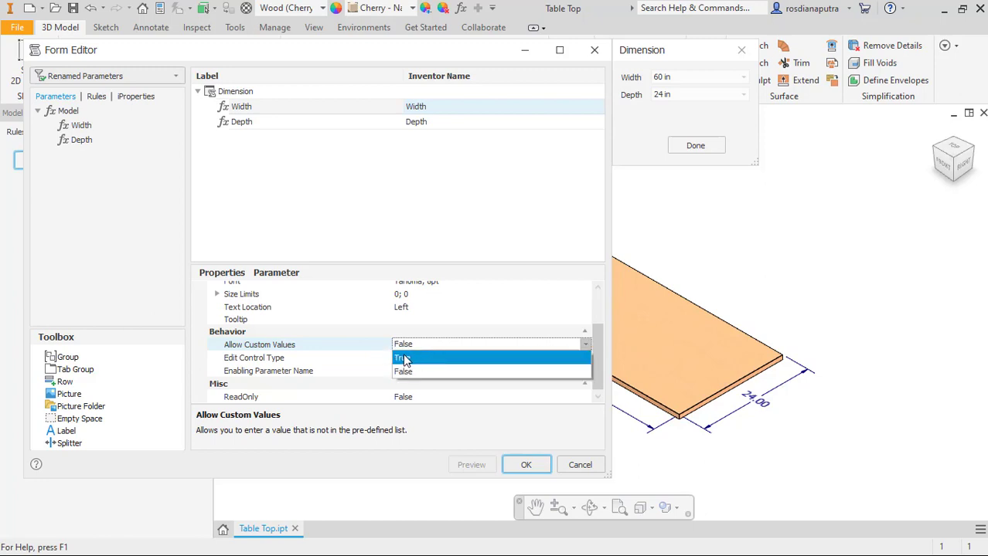
{"action": "left_click", "coordinate": [403, 358]}
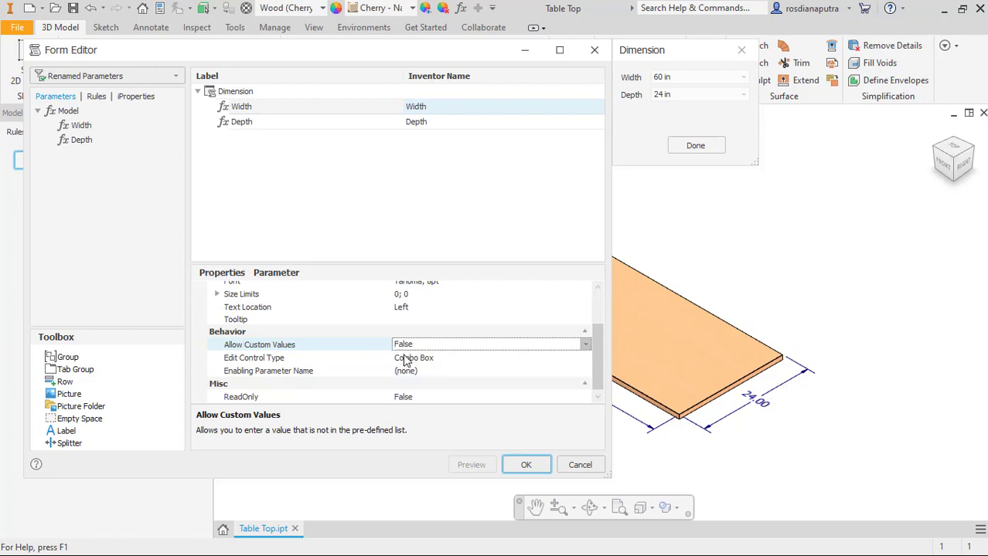
- Set Allow Custom Values to True for the Depth entry and save the Dimension form
{"action": "double_click", "coordinate": [320, 124]}
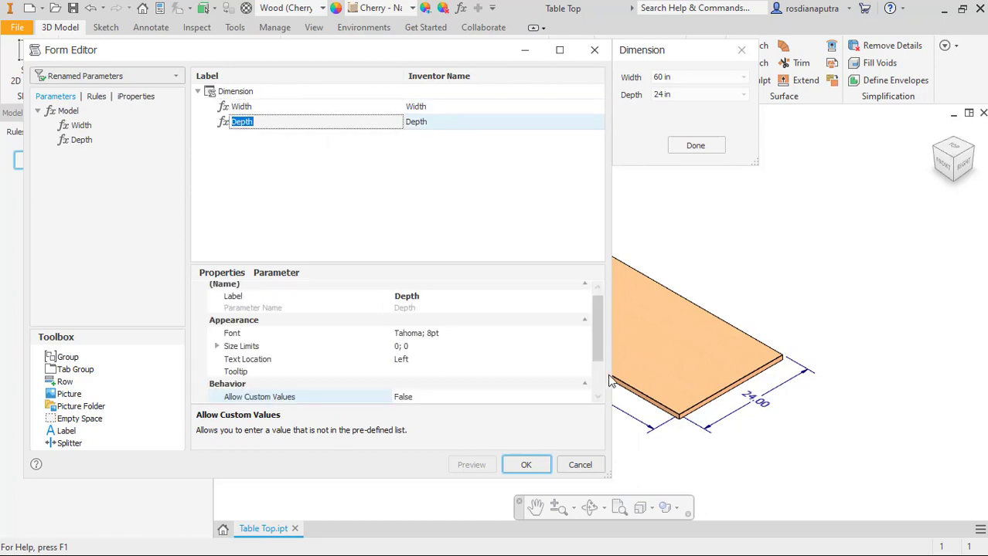
{"action": "scroll", "coordinate": [600, 352], "scroll_direction": "down", "scroll_amount": 2}
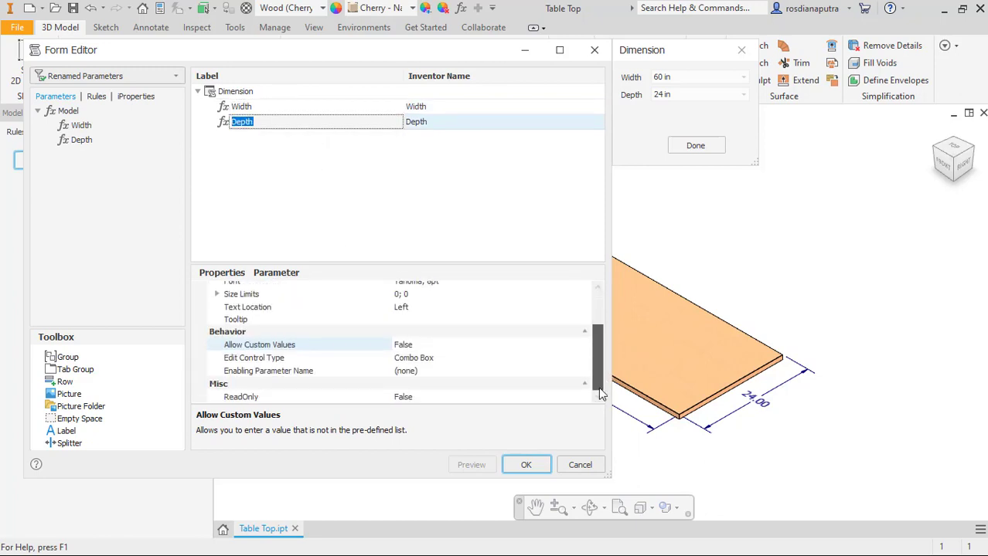
{"action": "left_click", "coordinate": [431, 347]}
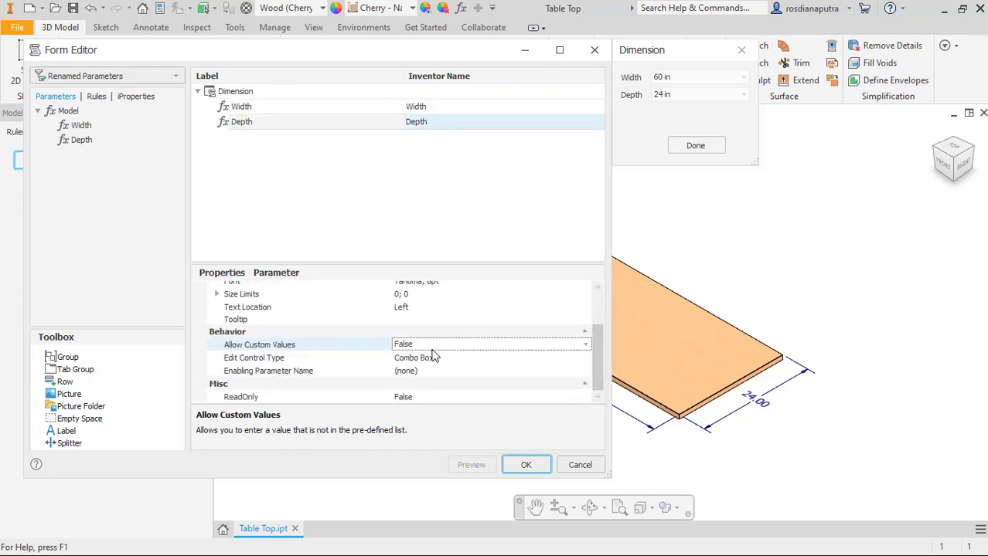
{"action": "left_click", "coordinate": [586, 345]}
{"action": "left_click", "coordinate": [473, 359]}
{"action": "left_click", "coordinate": [527, 465]}
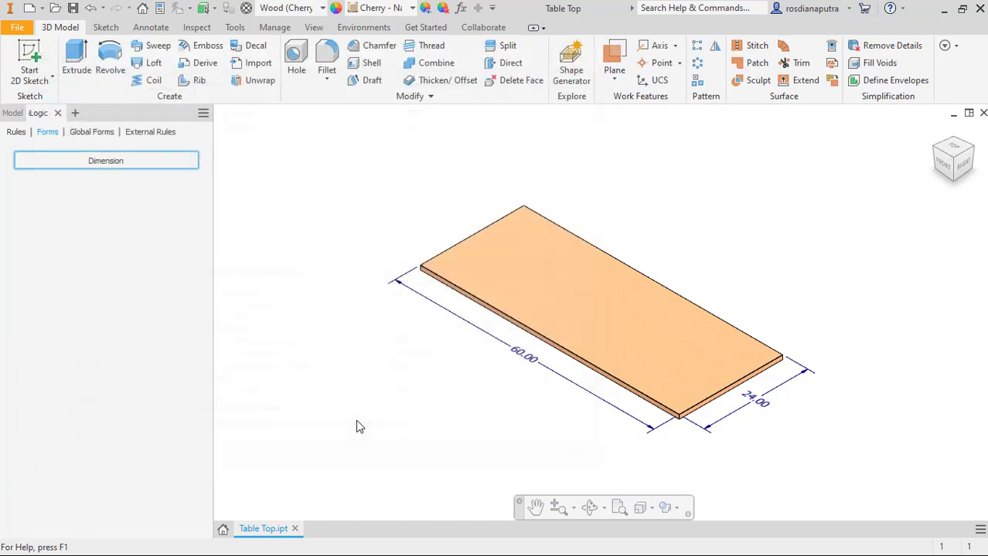
- Open the Dimension form and test the predefined widths by switching Width to 62 in and back to 60 in
{"action": "left_click", "coordinate": [109, 172]}
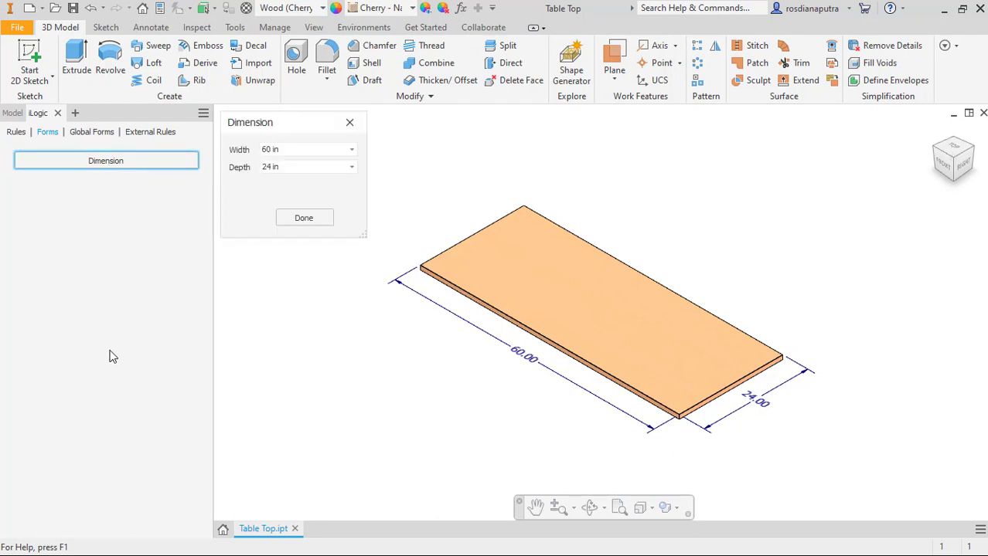
{"action": "left_click", "coordinate": [352, 150]}
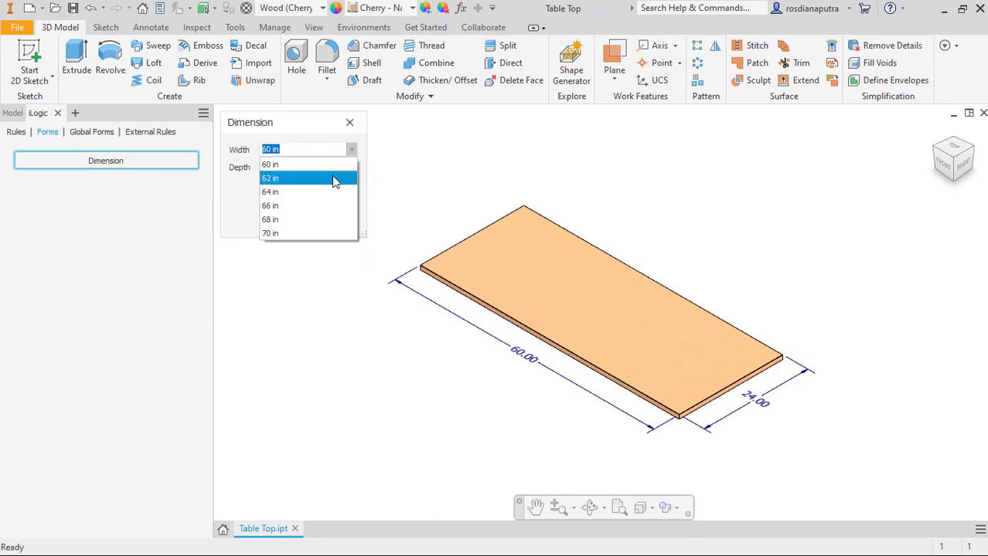
{"action": "left_click", "coordinate": [333, 180]}
{"action": "left_click", "coordinate": [352, 150]}
{"action": "left_click", "coordinate": [340, 165]}
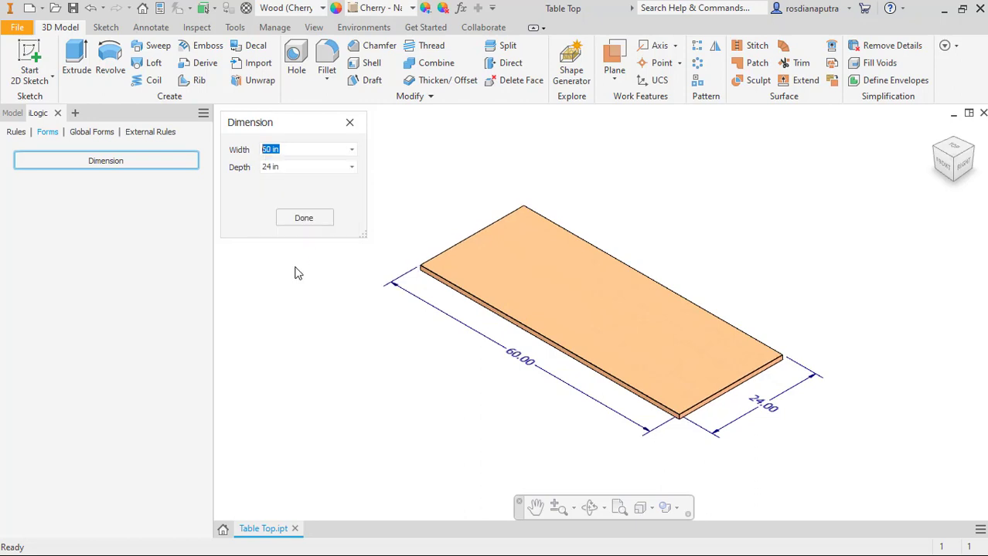
- Enter a custom Width of 65 in in the Dimension form
{"action": "left_click_drag", "start_coordinate": [293, 149], "coordinate": [245, 150]}
{"action": "type", "text": "61"}
{"action": "key", "text": "BackSpace"}
{"action": "type", "text": "5"}
{"action": "key", "text": "Return"}
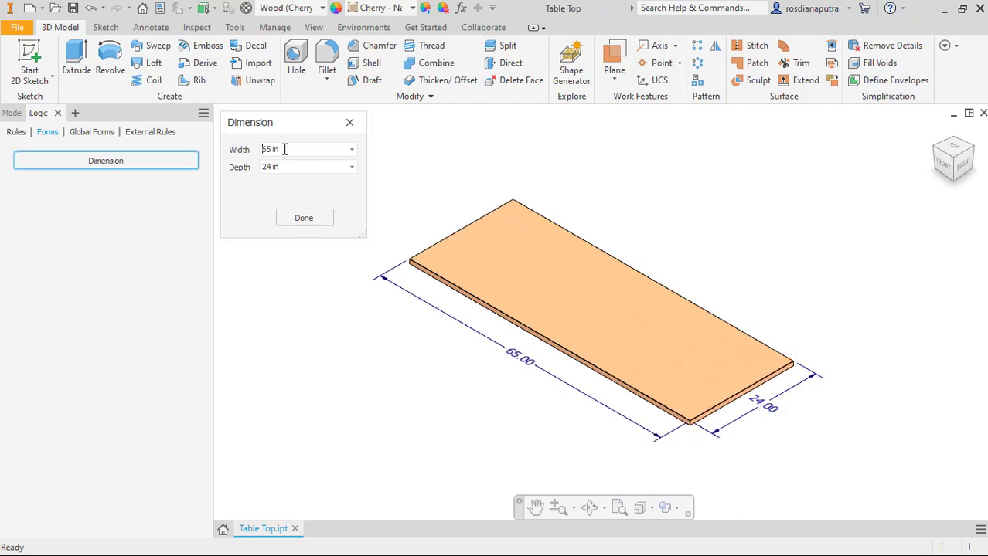
- Try a custom Width of 64,5 in, then choose the predefined 68 in option
{"action": "left_click_drag", "start_coordinate": [284, 149], "coordinate": [257, 149]}
{"action": "type", "text": "64.5"}
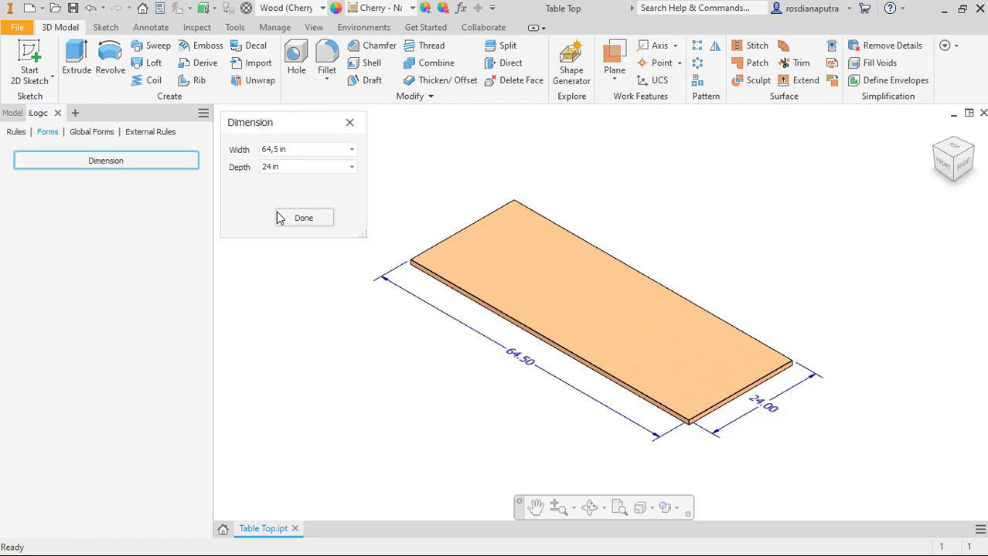
{"action": "left_click", "coordinate": [353, 150]}
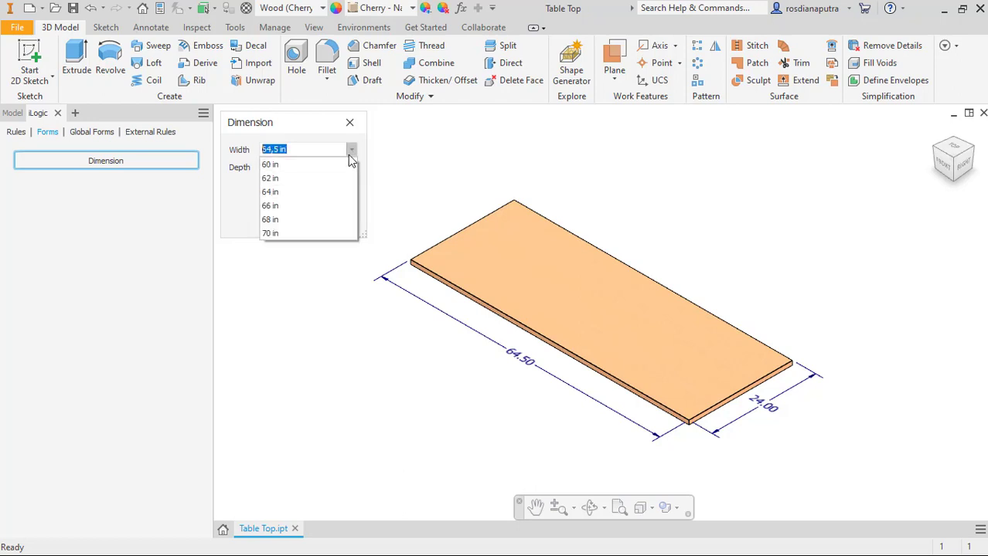
{"action": "left_click", "coordinate": [292, 221]}
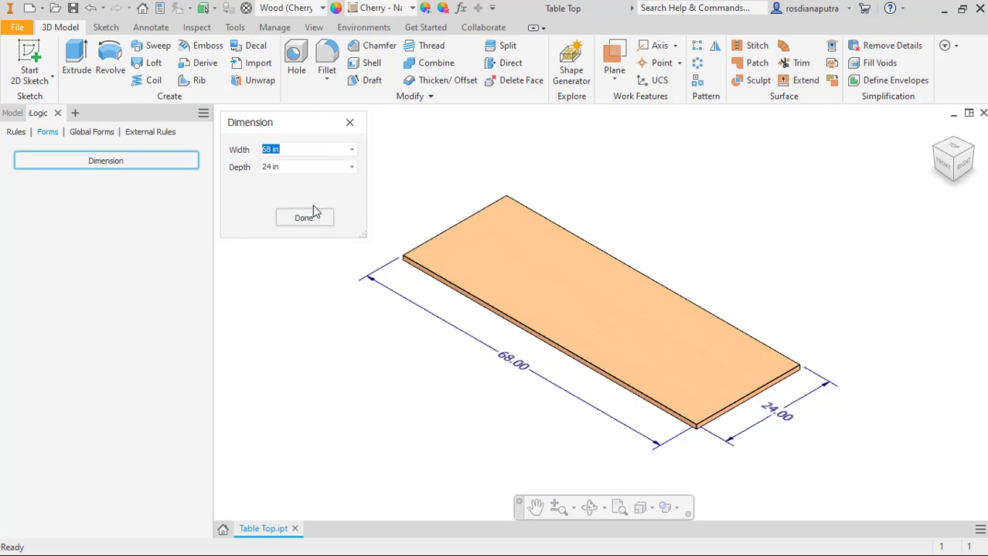
- Set a custom Width of 67 in for the table top and close the Dimension form
{"action": "type", "text": "60"}
{"action": "key", "text": "BackSpace"}
{"action": "type", "text": "7"}
{"action": "key", "text": "Return"}
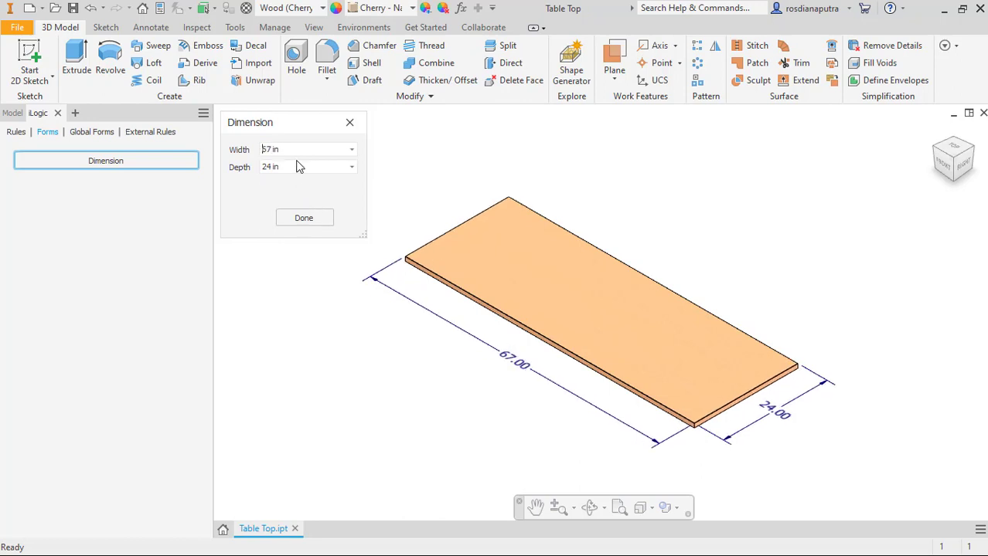
{"action": "left_click", "coordinate": [304, 219]}
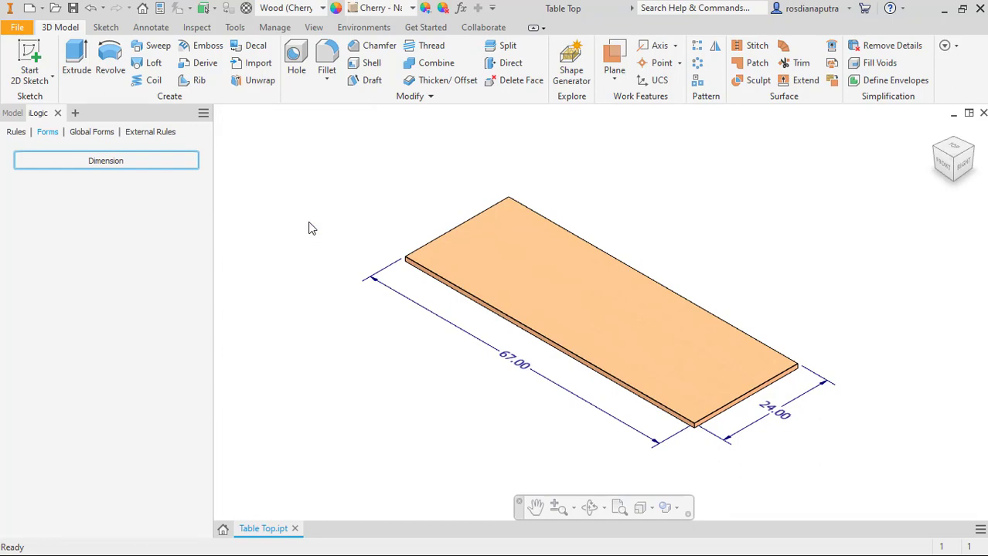